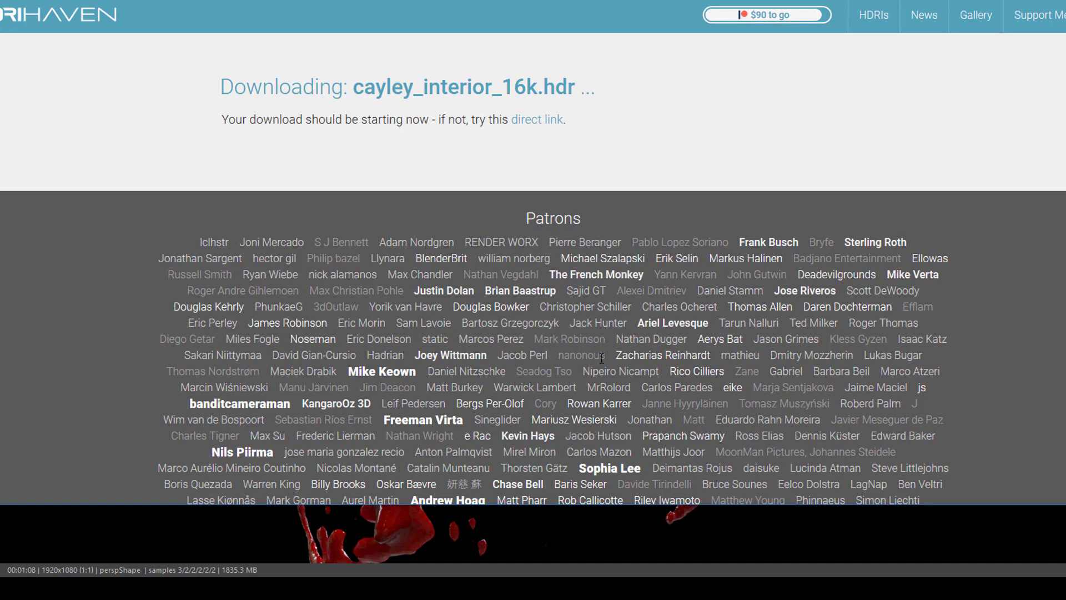
Scroll through the Cayley Interior page to review its panorama, download sizes and details
scroll(171, 114, "down", 1)
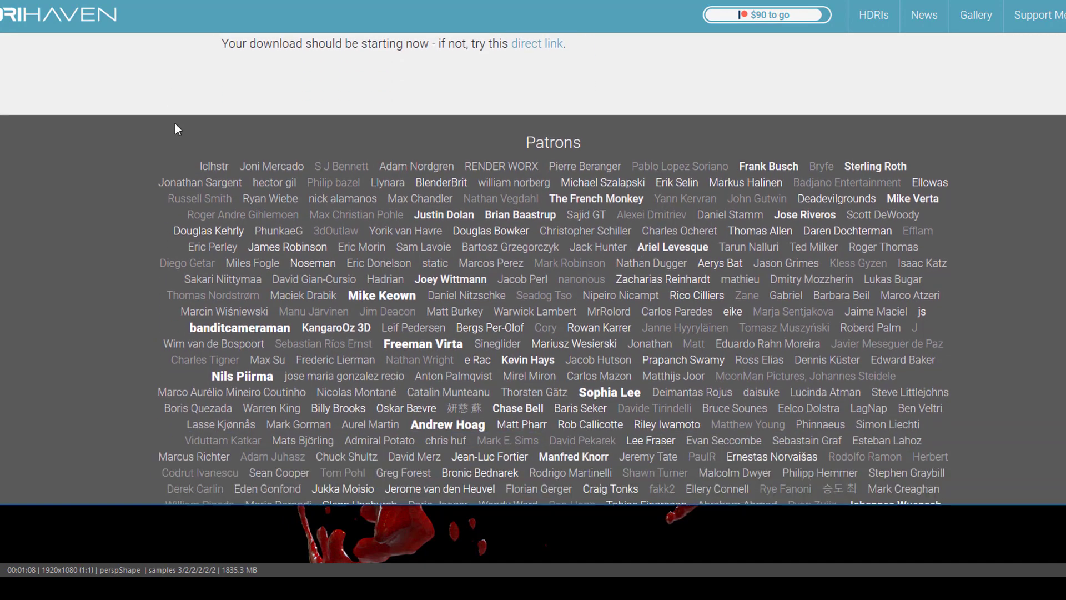
scroll(345, 219, "up", 10)
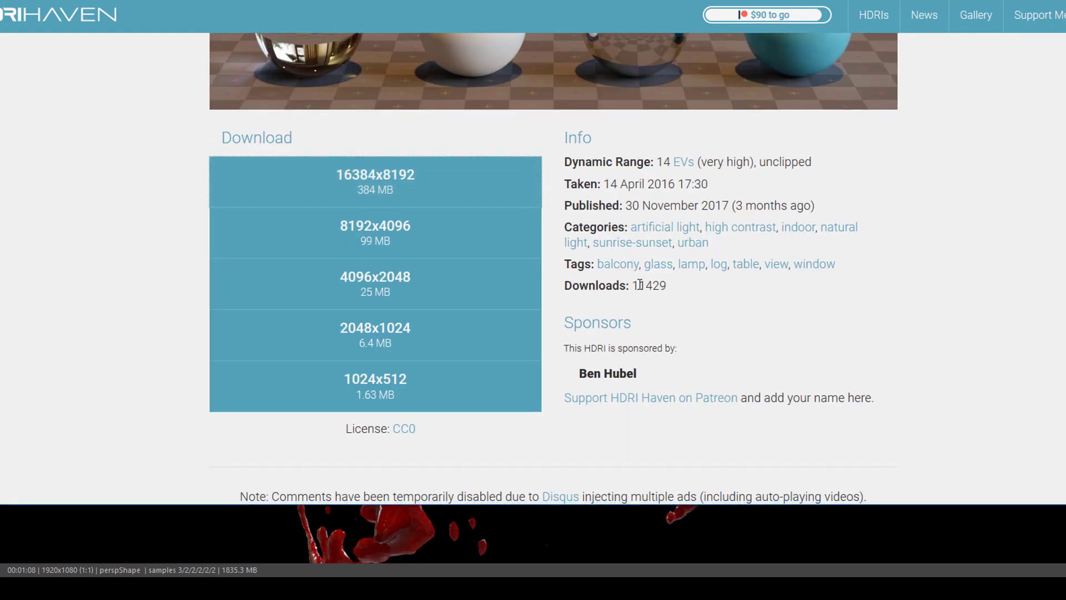
scroll(635, 265, "up", 6)
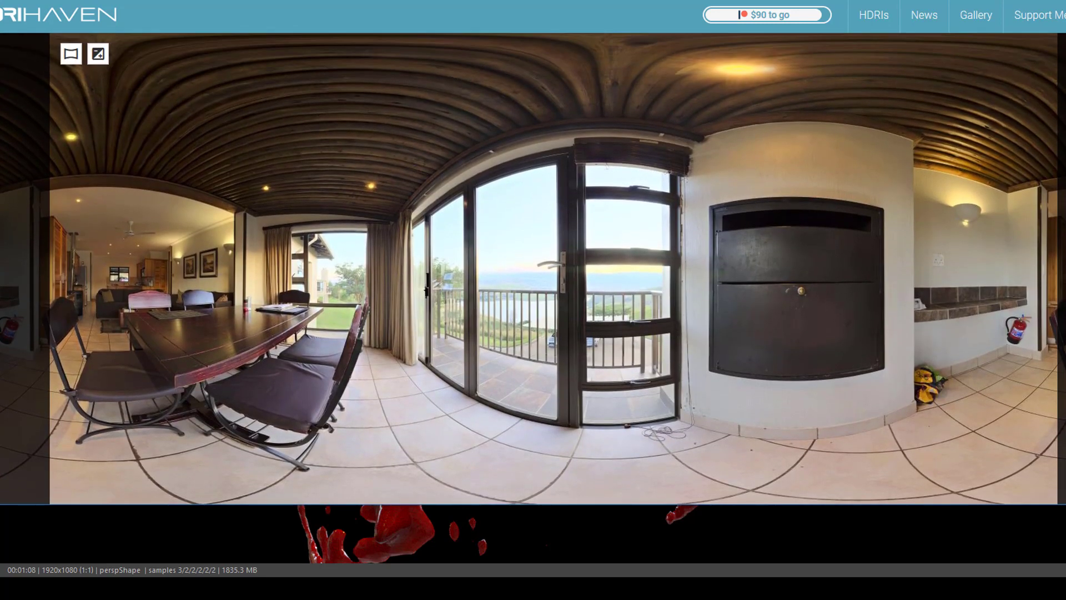
scroll(342, 214, "down", 6)
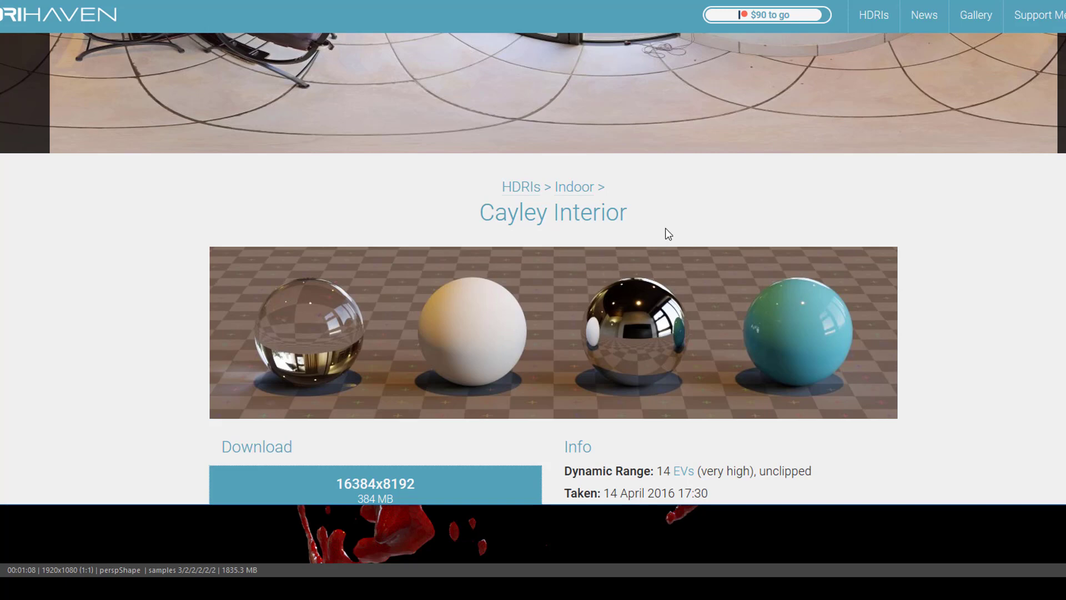
scroll(666, 228, "down", 4)
scroll(666, 224, "up", 3)
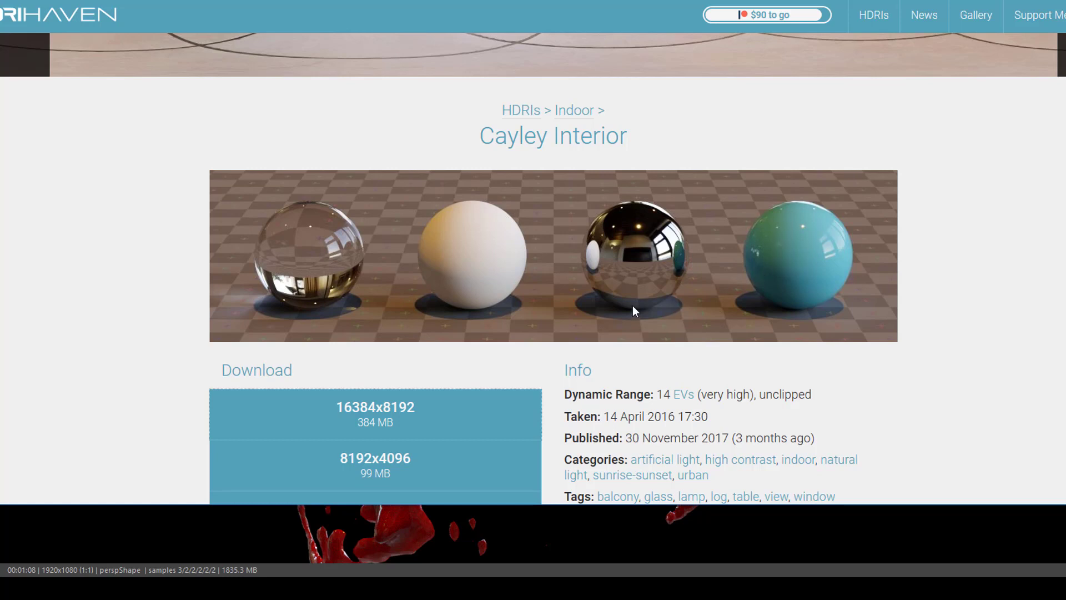
scroll(634, 304, "down", 3)
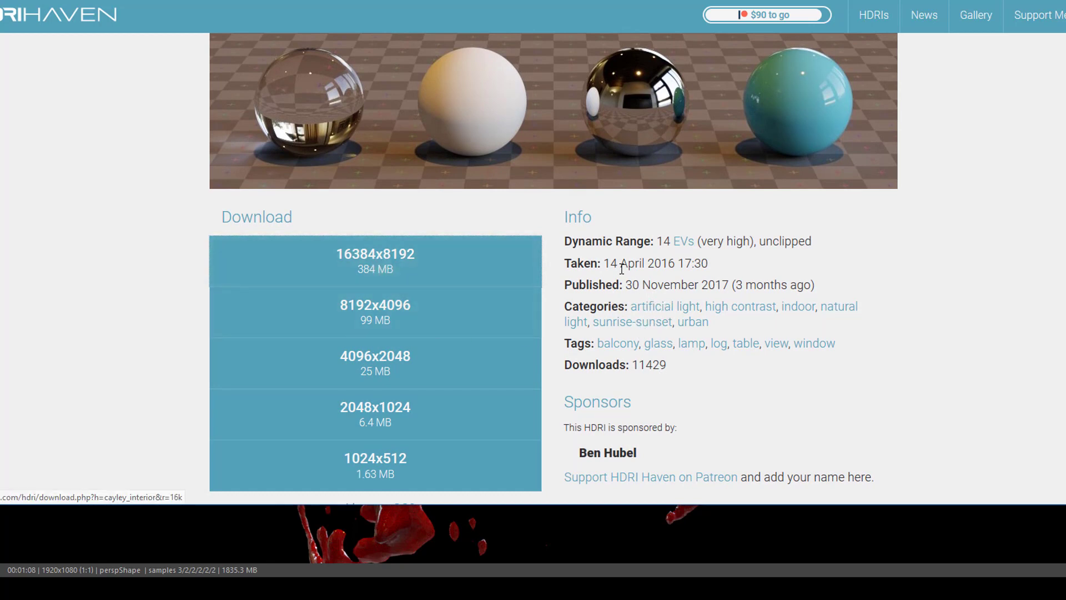
scroll(507, 387, "down", 1)
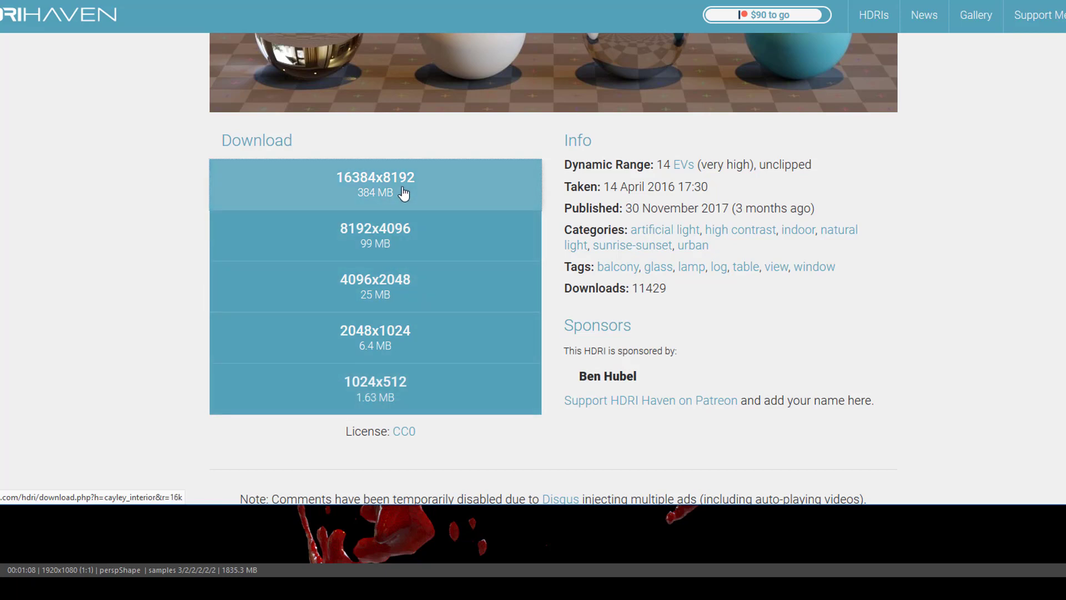
scroll(703, 261, "up", 7)
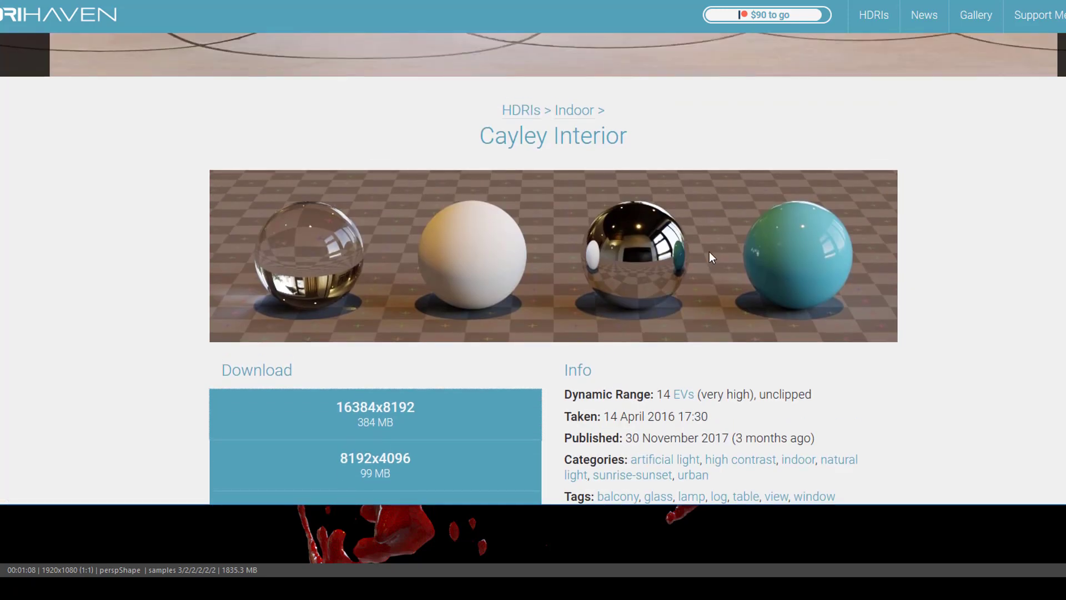
Go back to the Indoor listing, then browse the Urban and Sunrise/Sunset HDRI categories
key("alt+Left")
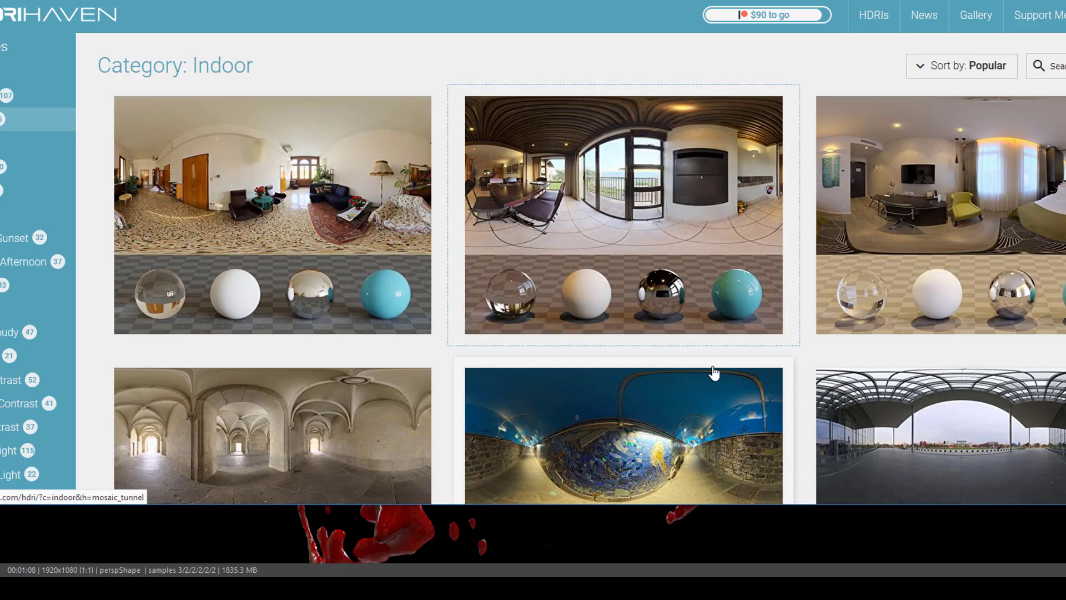
scroll(655, 385, "down", 4)
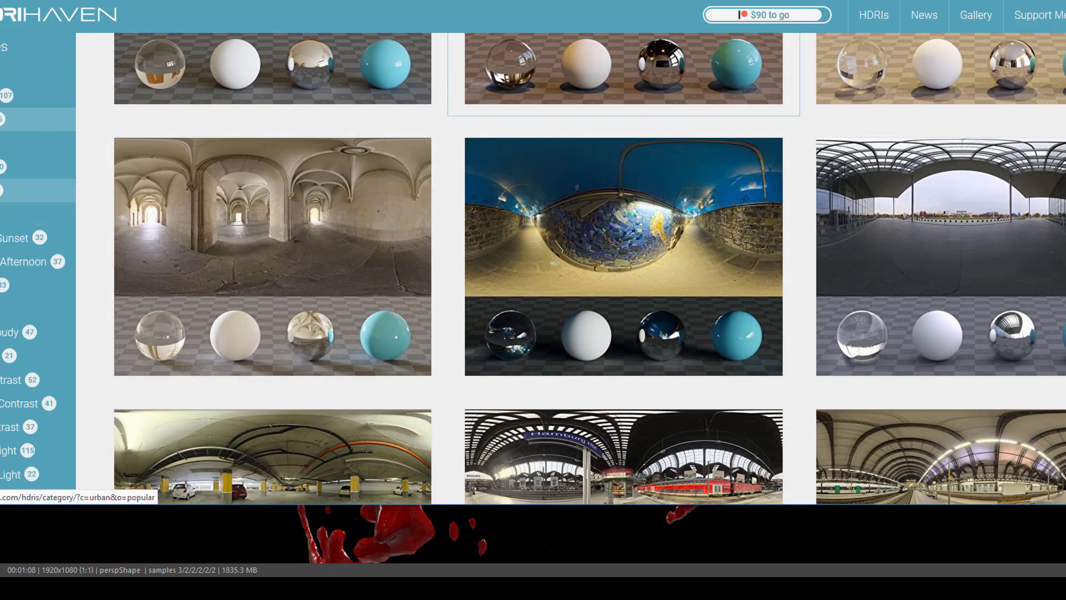
left_click(3, 190)
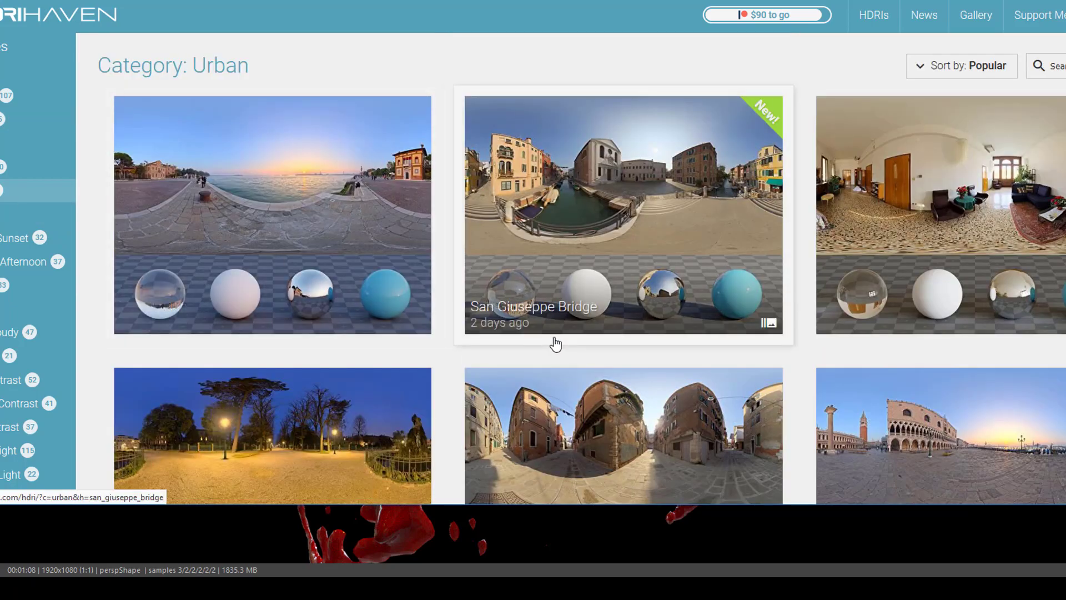
scroll(555, 344, "down", 12)
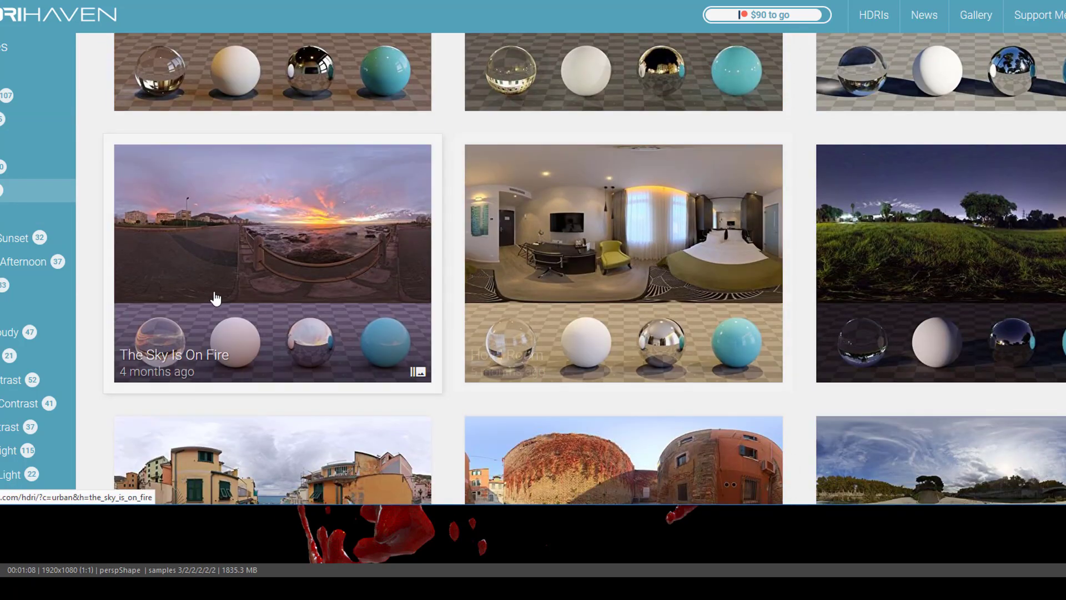
left_click(14, 237)
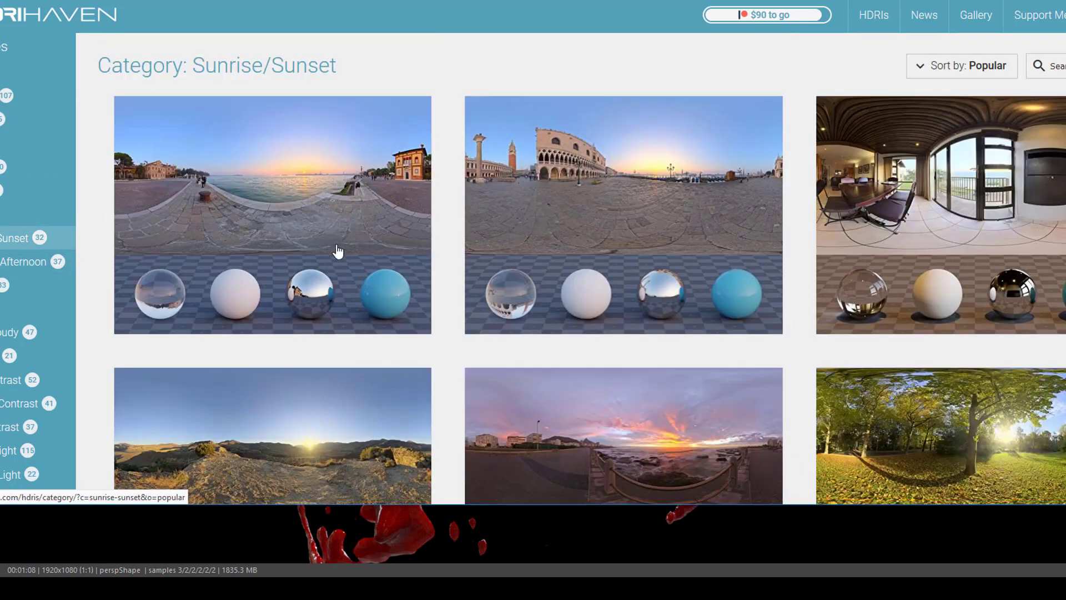
scroll(658, 305, "down", 8)
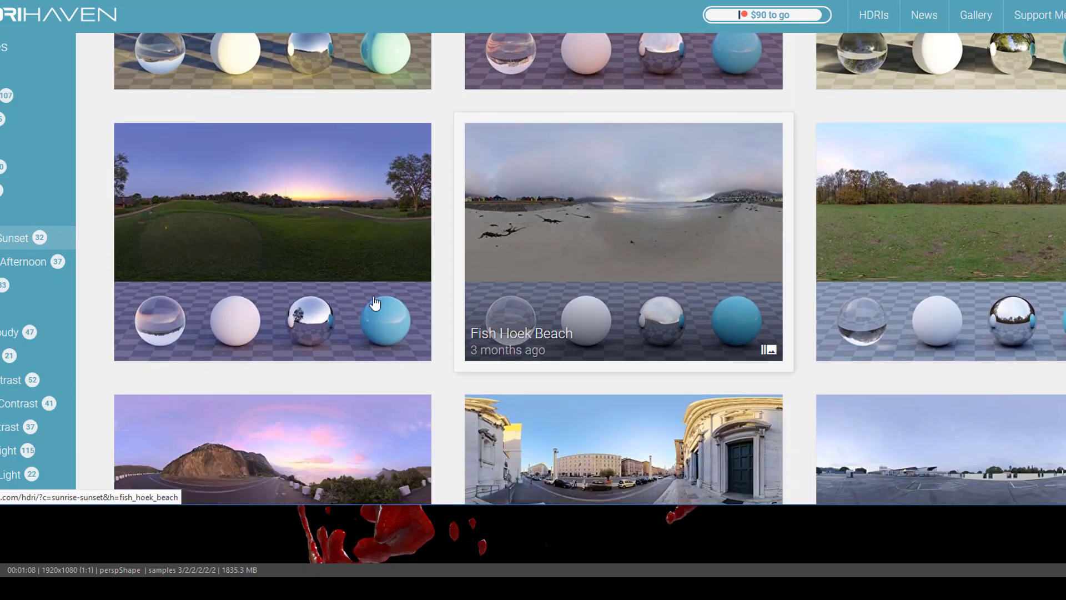
scroll(375, 302, "down", 2)
Browse the Midday, Partly Cloudy and High Contrast HDRI categories
left_click(4, 285)
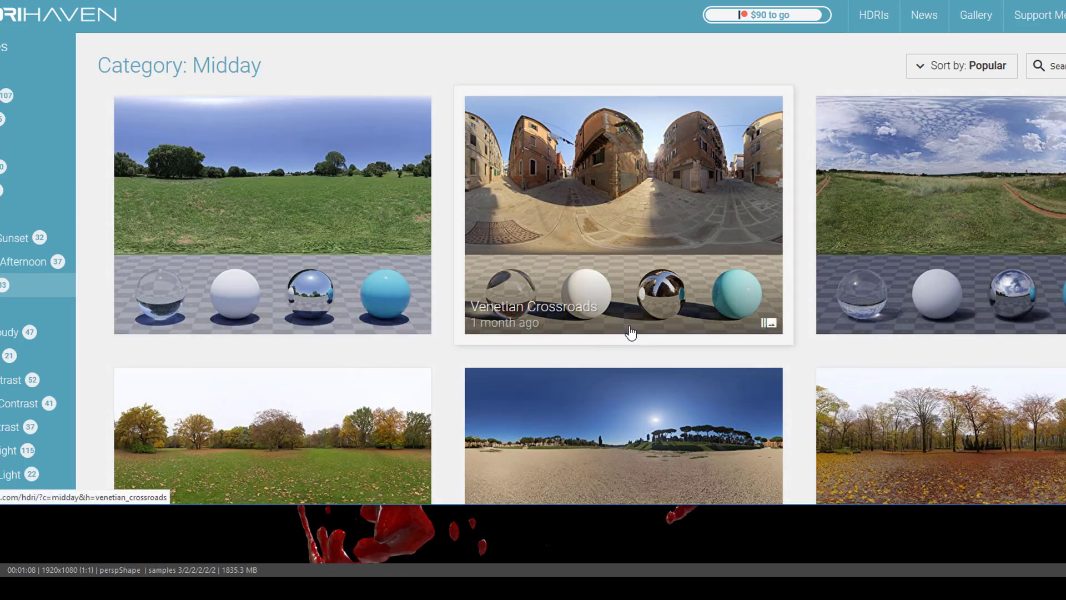
scroll(631, 332, "down", 3)
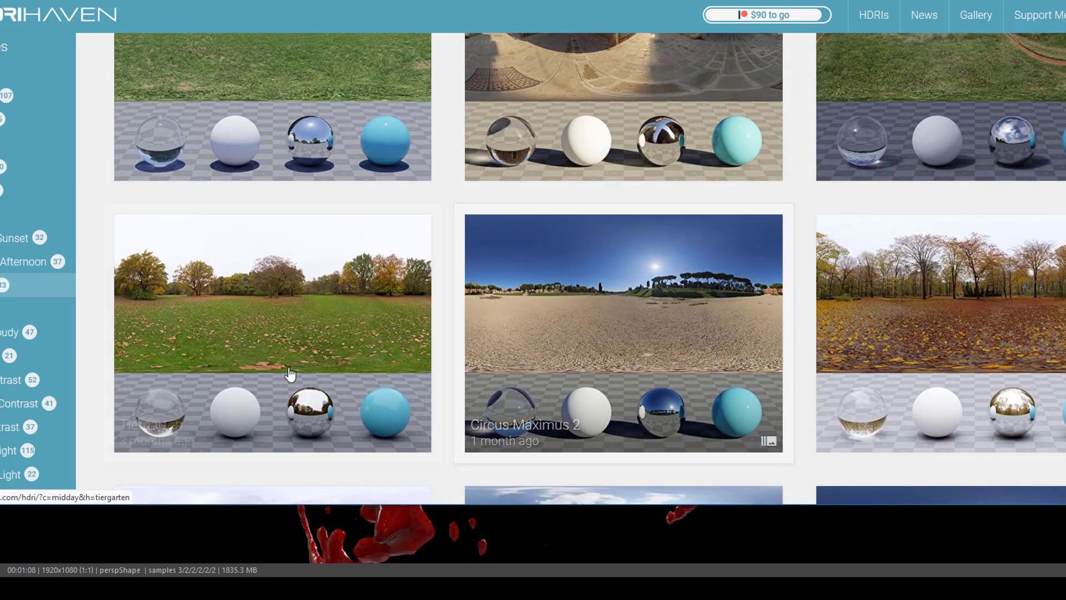
left_click(10, 336)
scroll(828, 311, "down", 7)
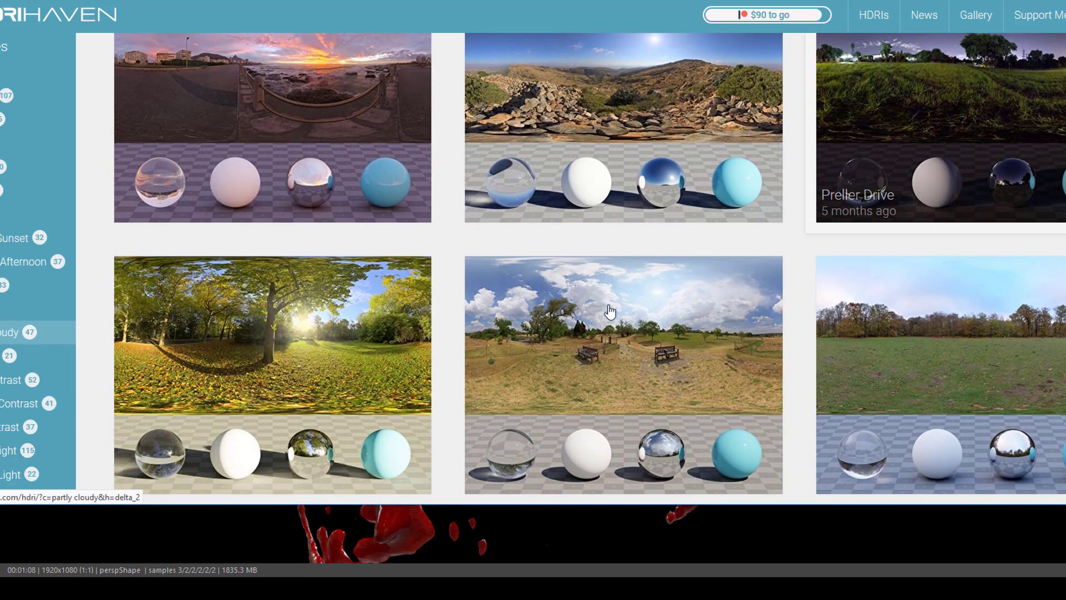
left_click(12, 379)
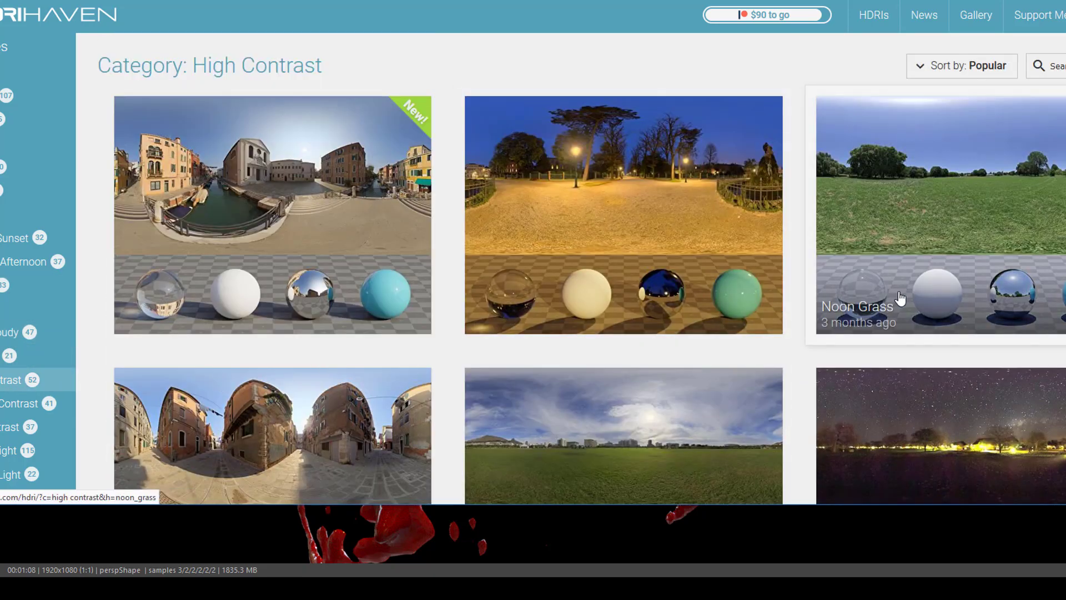
scroll(901, 298, "down", 8)
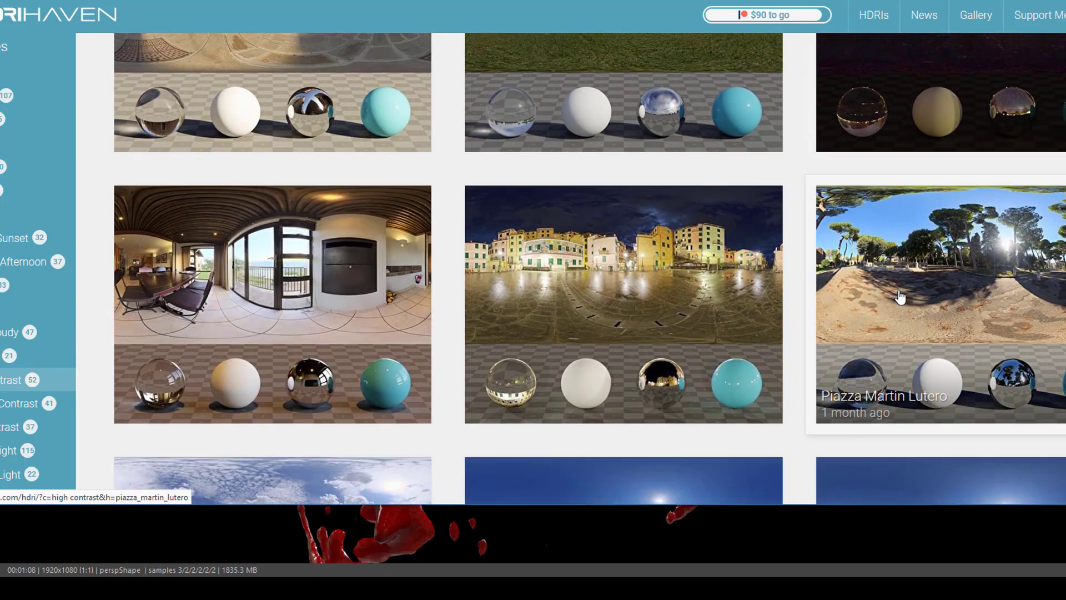
scroll(360, 369, "up", 3)
Browse the Low Contrast category, then reach the home page's category overview
left_click(11, 426)
scroll(786, 267, "down", 5)
scroll(789, 270, "down", 4)
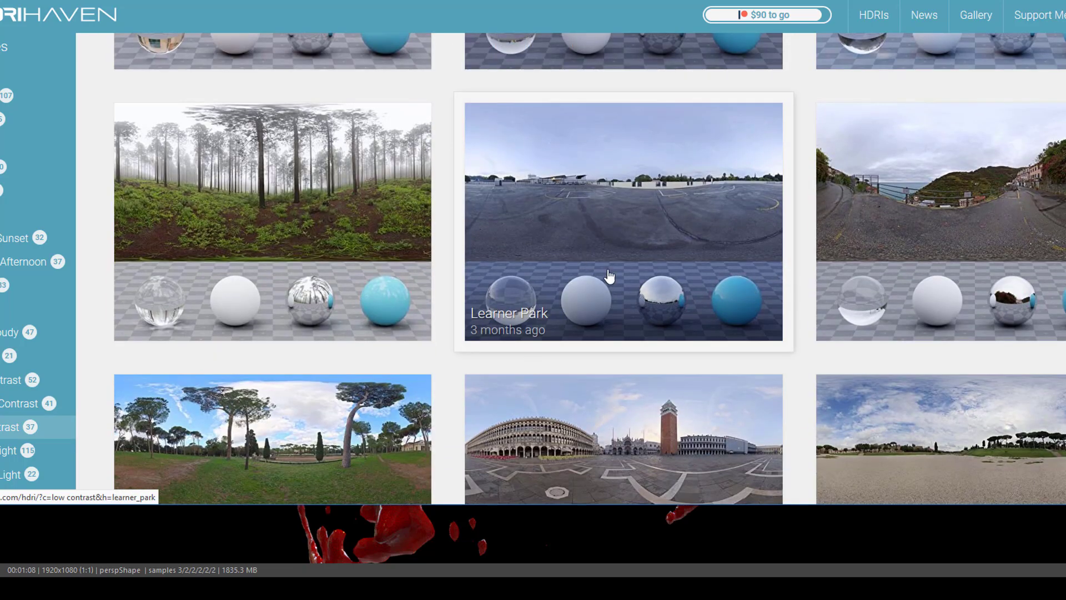
scroll(585, 269, "up", 7)
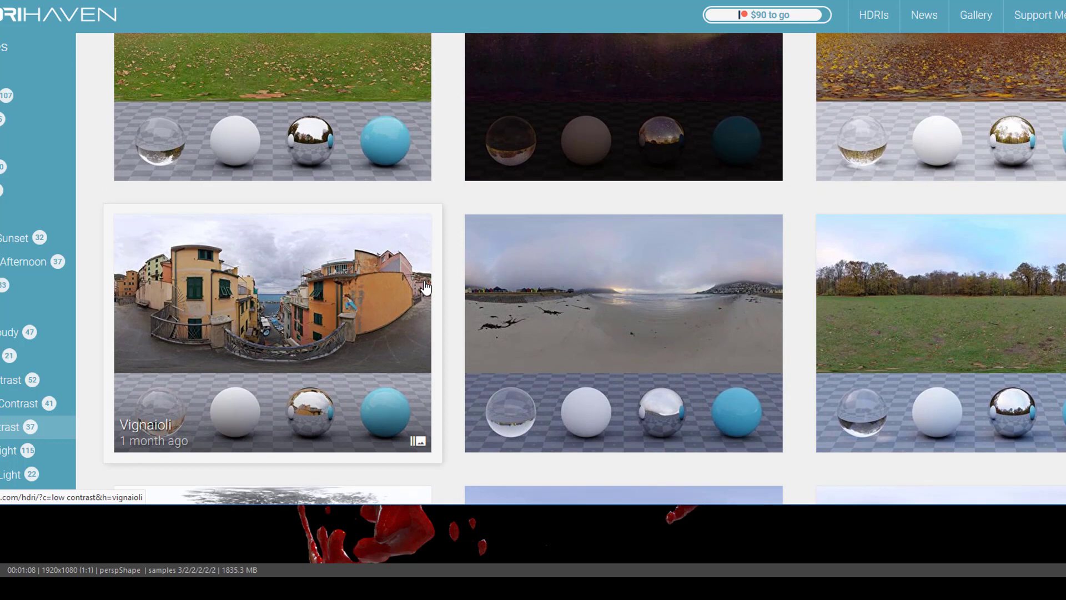
scroll(579, 307, "up", 3)
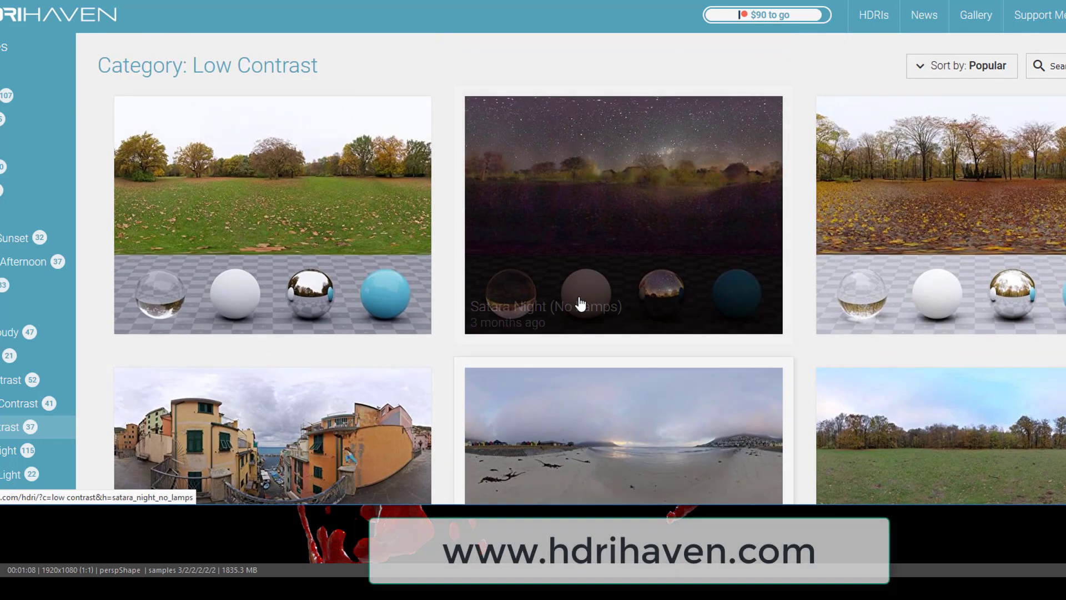
scroll(209, 126, "down", 10)
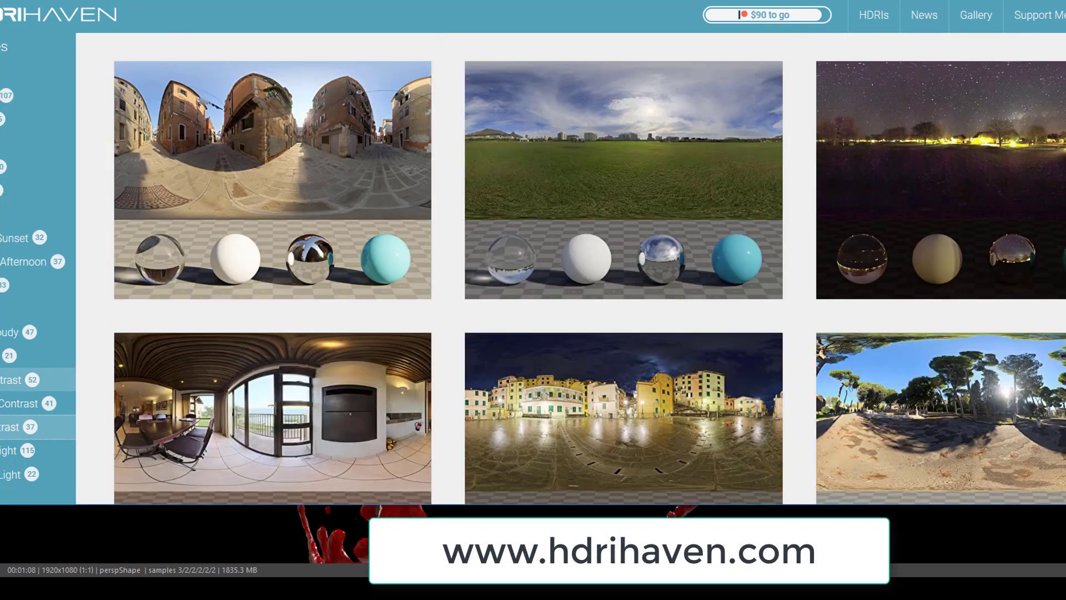
scroll(272, 278, "down", 10)
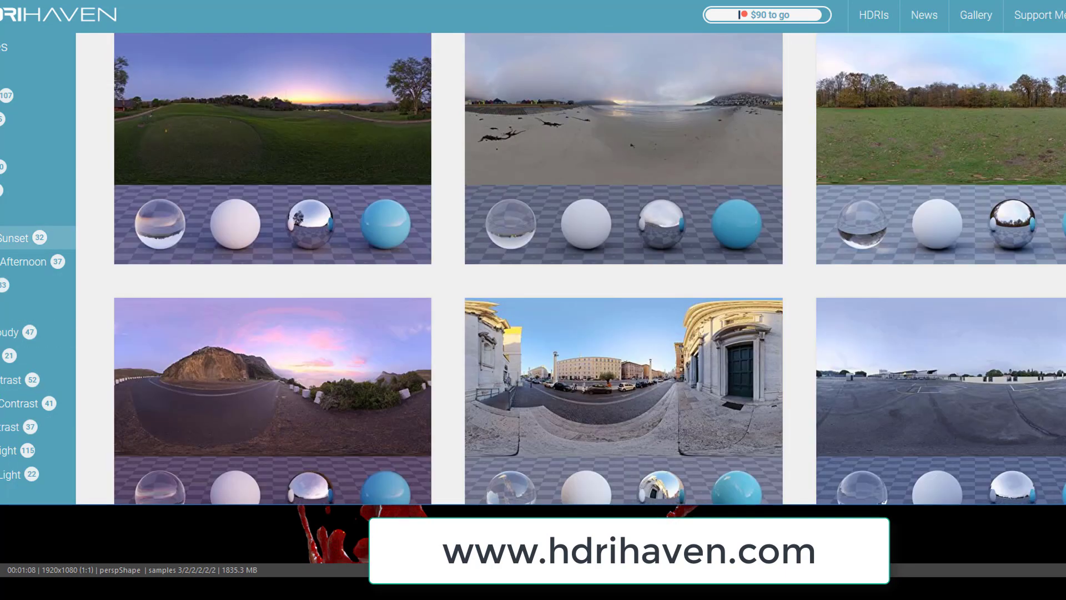
scroll(589, 266, "down", 5)
scroll(589, 267, "down", 5)
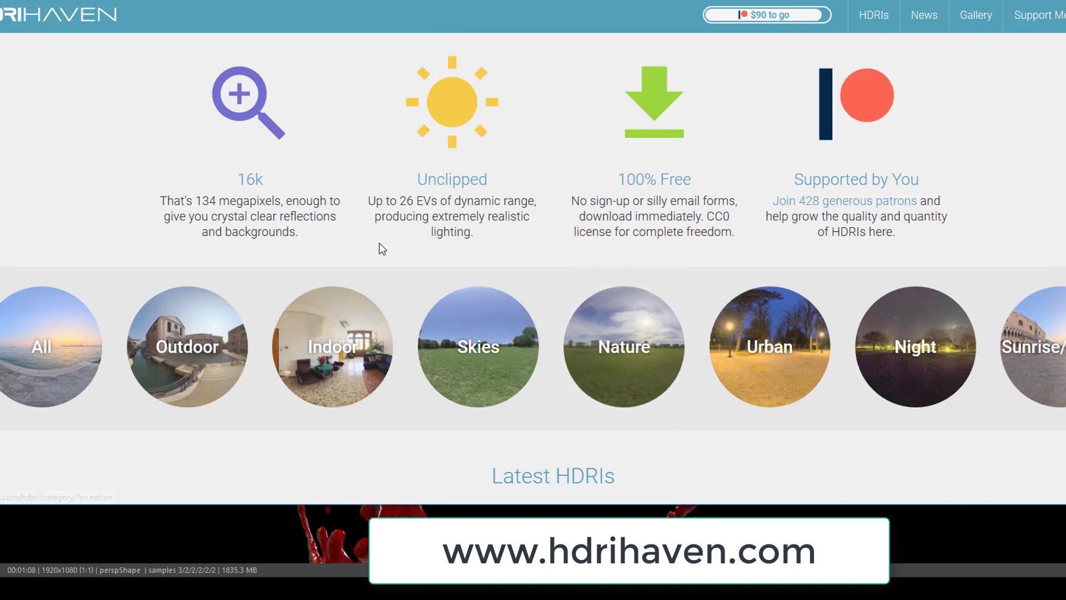
Scroll the HDRI Haven home page down to its About section
scroll(616, 175, "down", 15)
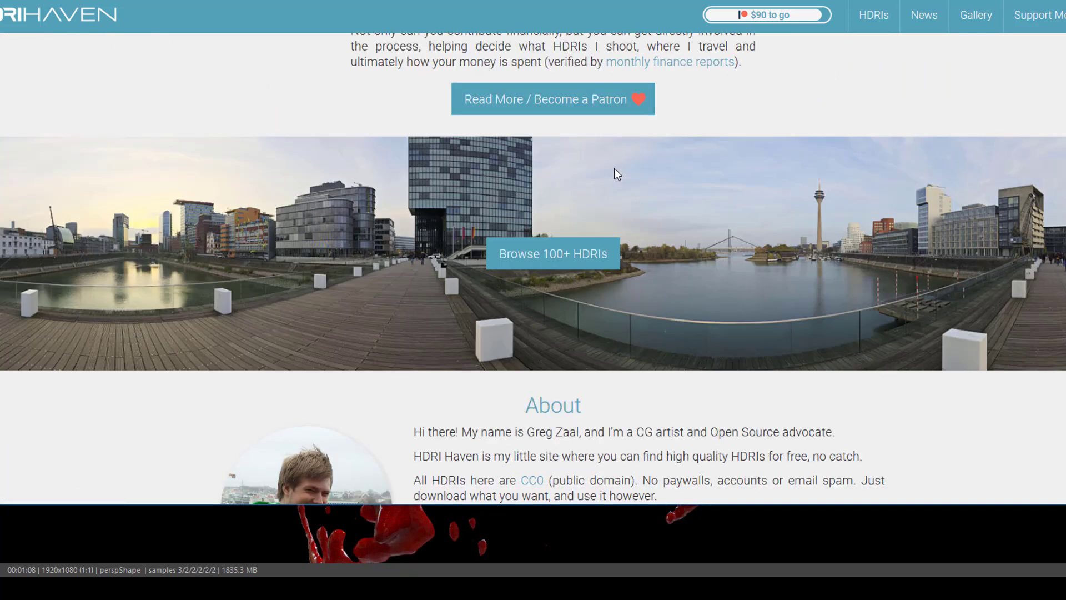
scroll(769, 280, "up", 1)
scroll(782, 324, "down", 5)
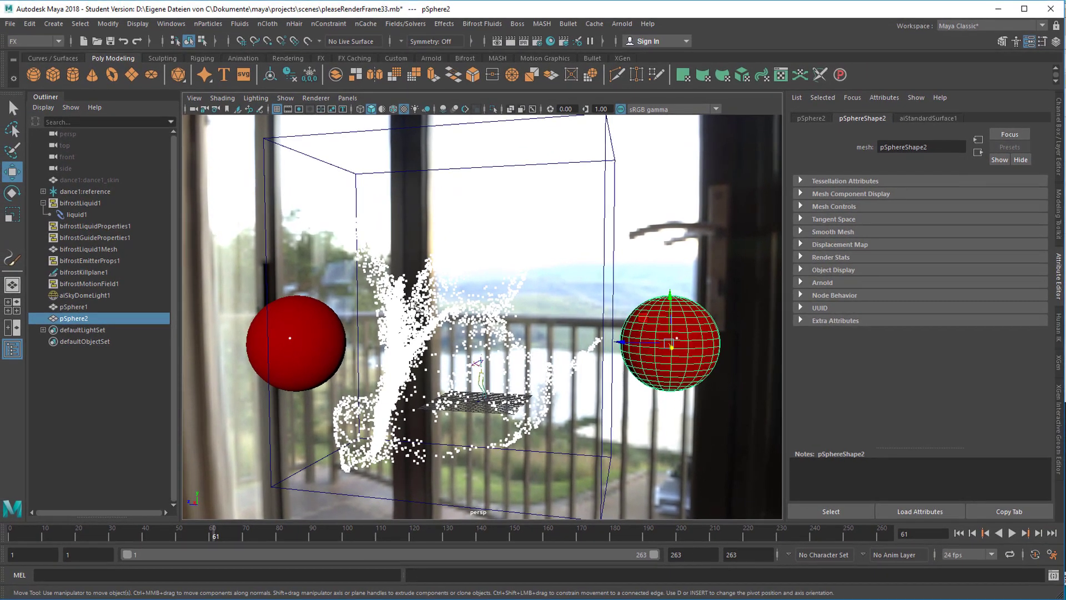
Select aiSkyDomeLight1 in the Outliner instead of pSphere2
left_click(403, 314)
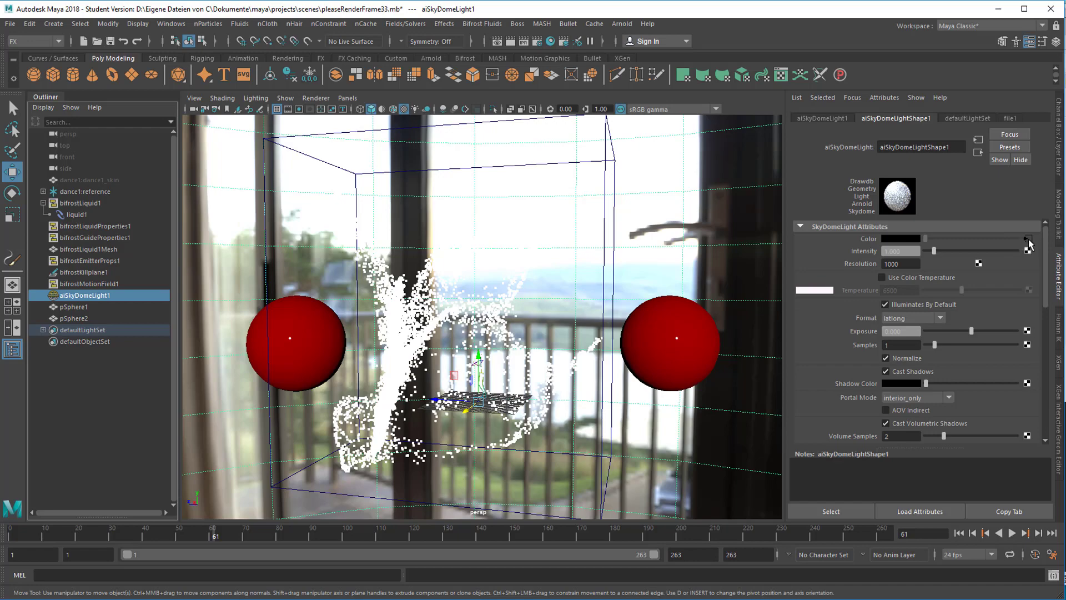
Open the dome's file1 texture and pick cayley_interior_16k.hdr in the image browser
left_click(1027, 239)
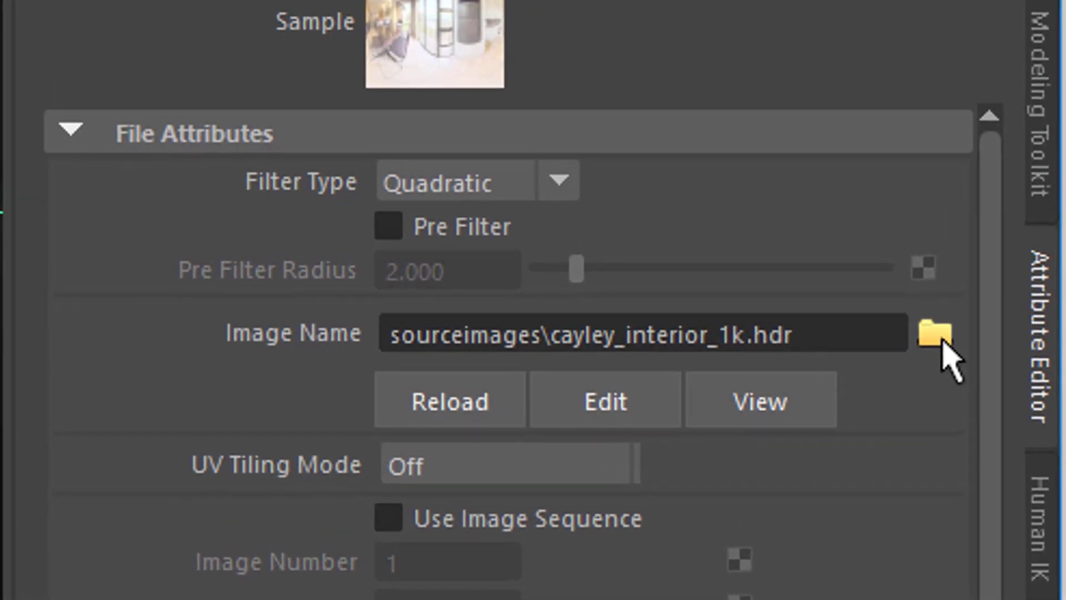
left_click(932, 336)
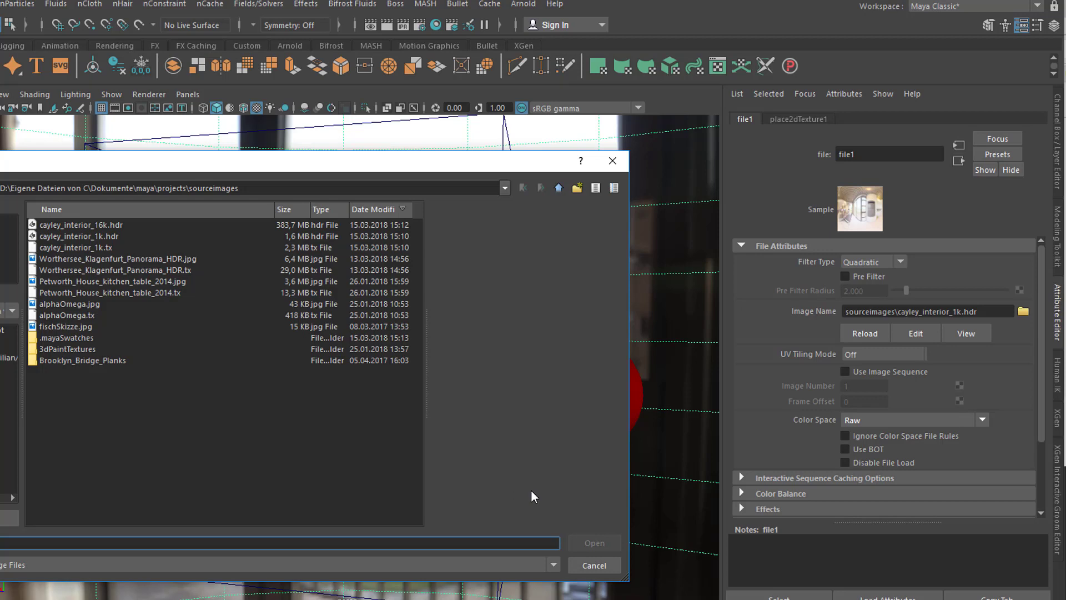
left_click(319, 225)
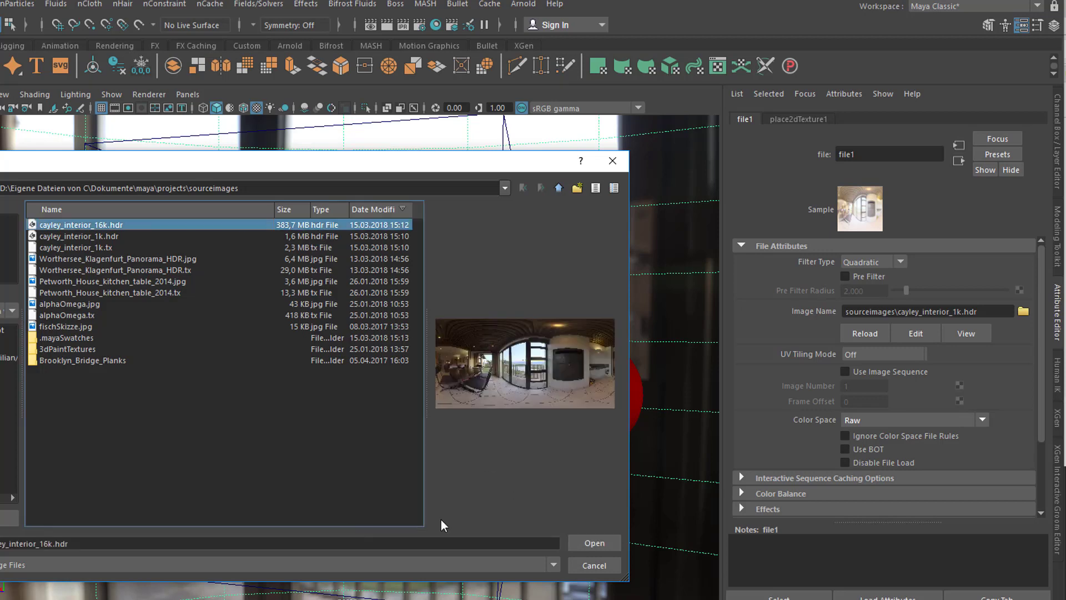
Load cayley_interior_16k.hdr into the dome's file1 texture
left_click(602, 545)
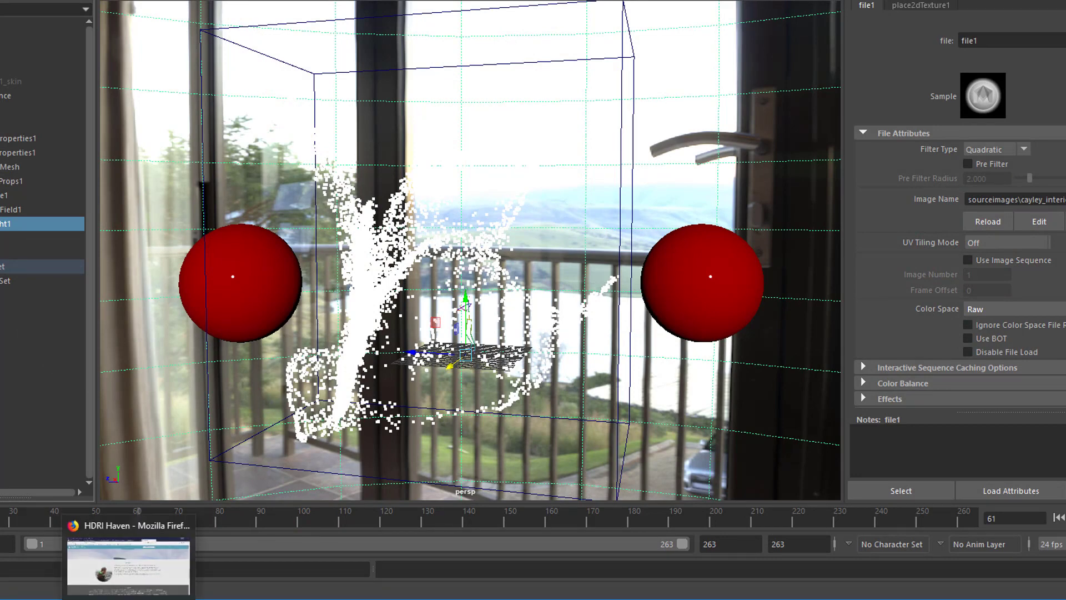
Return to HDRI Haven and browse the Skies category
left_click(125, 558)
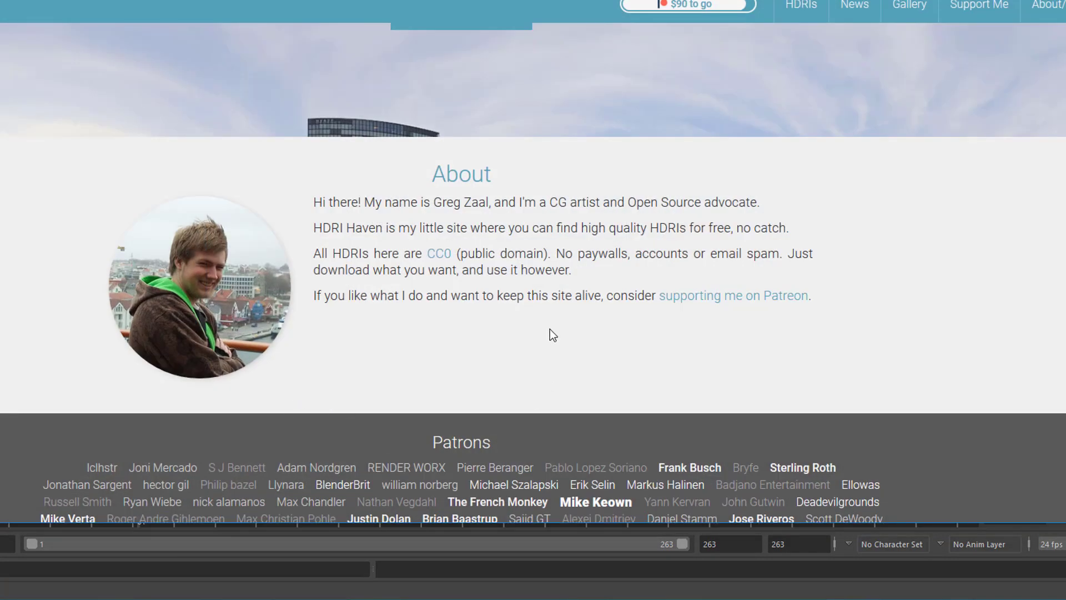
scroll(552, 331, "up", 6)
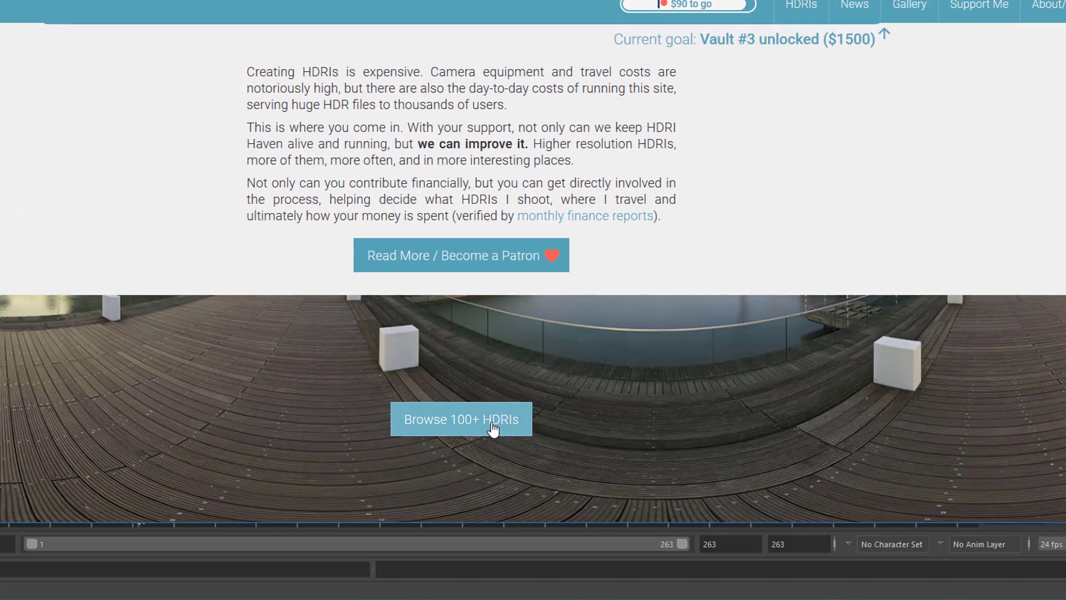
scroll(493, 428, "up", 10)
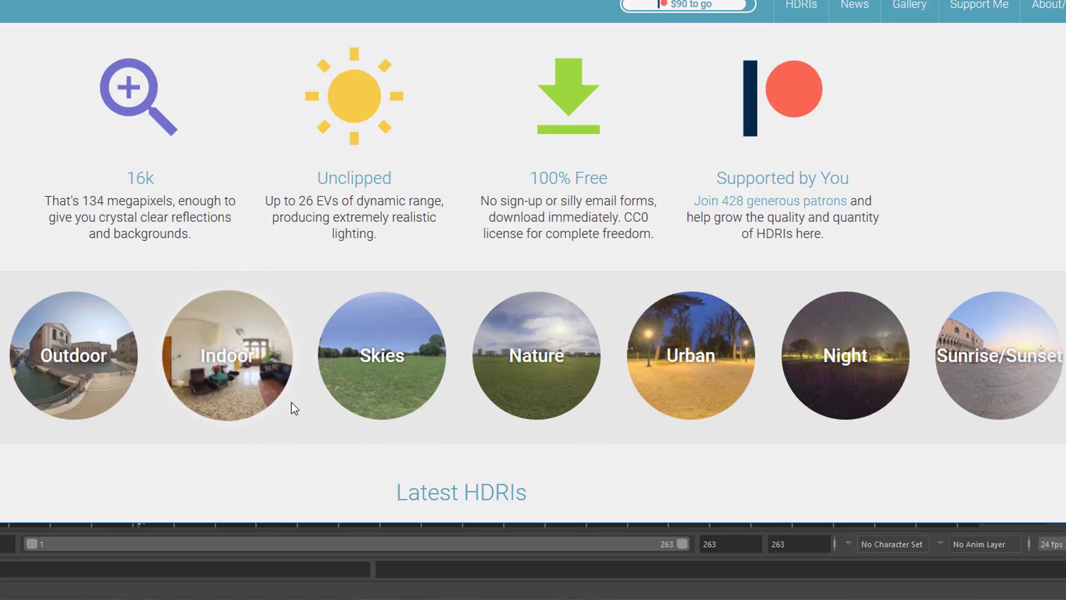
left_click(401, 356)
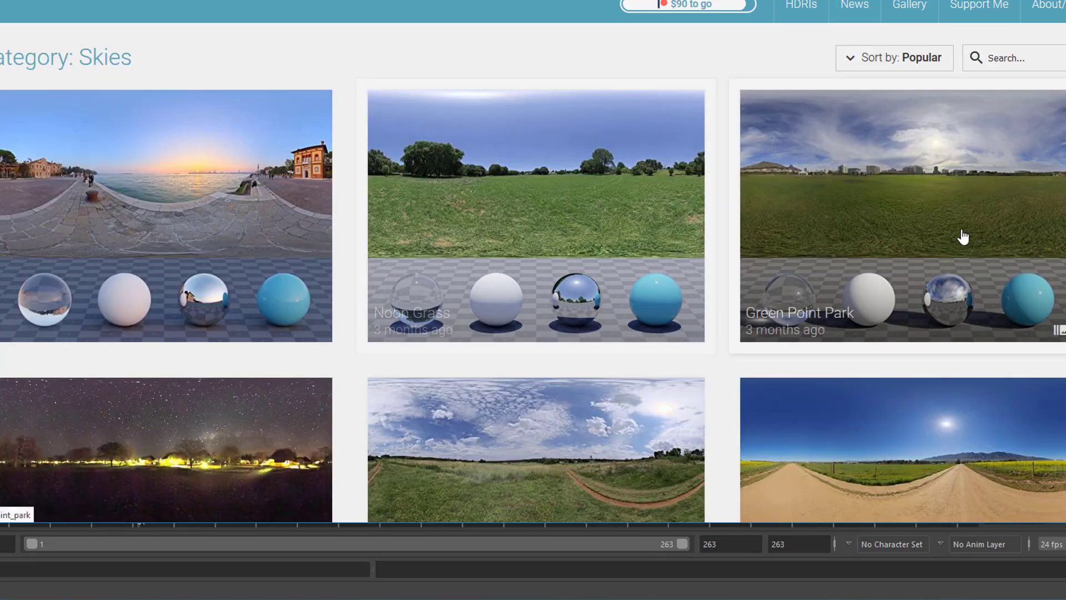
scroll(908, 395, "down", 4)
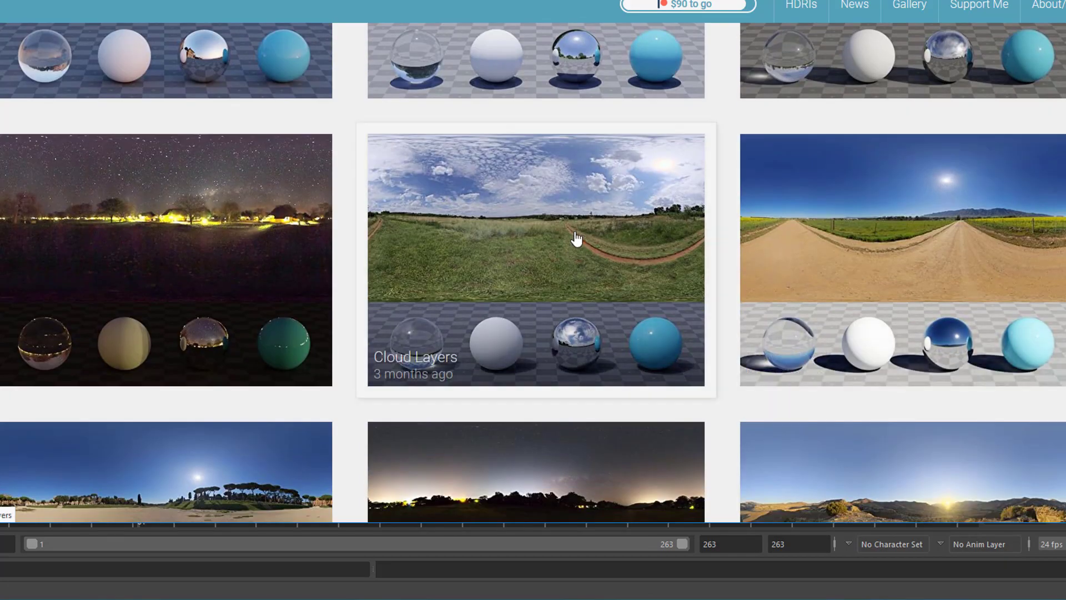
Download the 2048x1024 version of the Cloud Layers HDRI
left_click(578, 264)
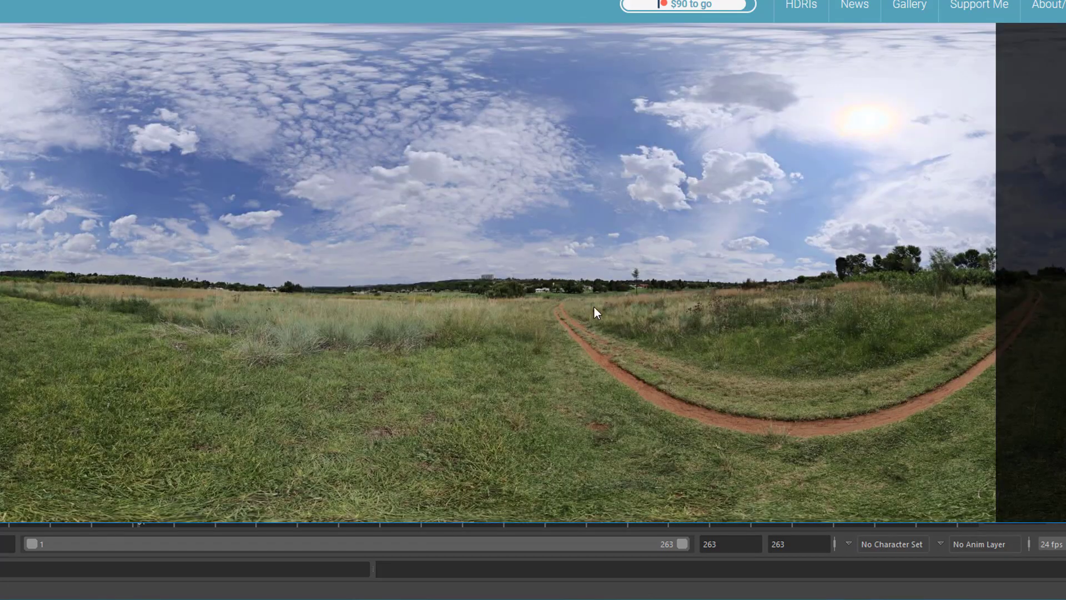
scroll(610, 311, "down", 8)
scroll(609, 314, "down", 3)
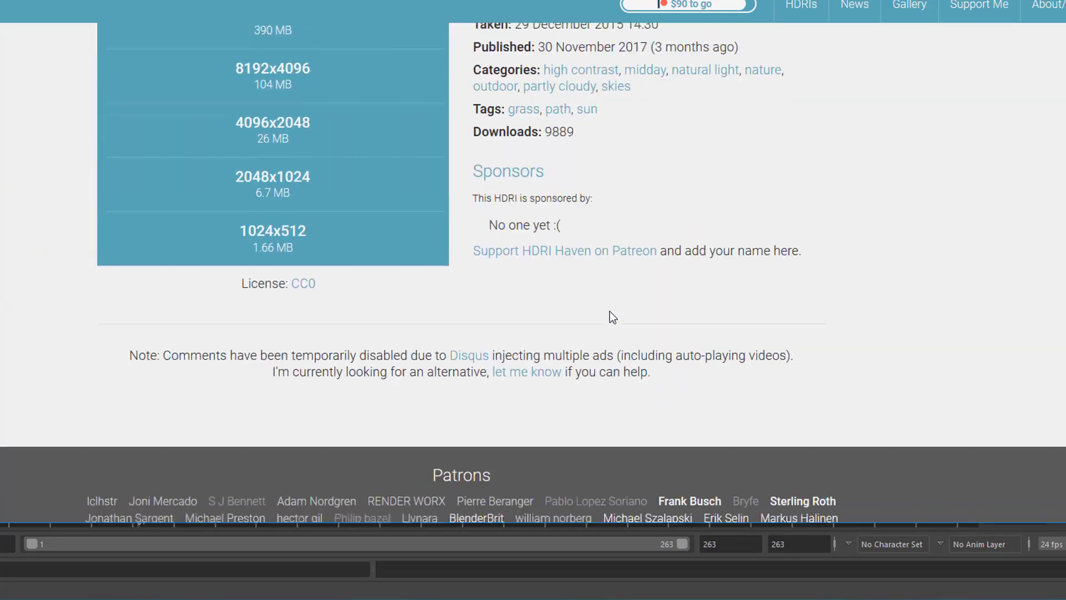
scroll(609, 315, "up", 1)
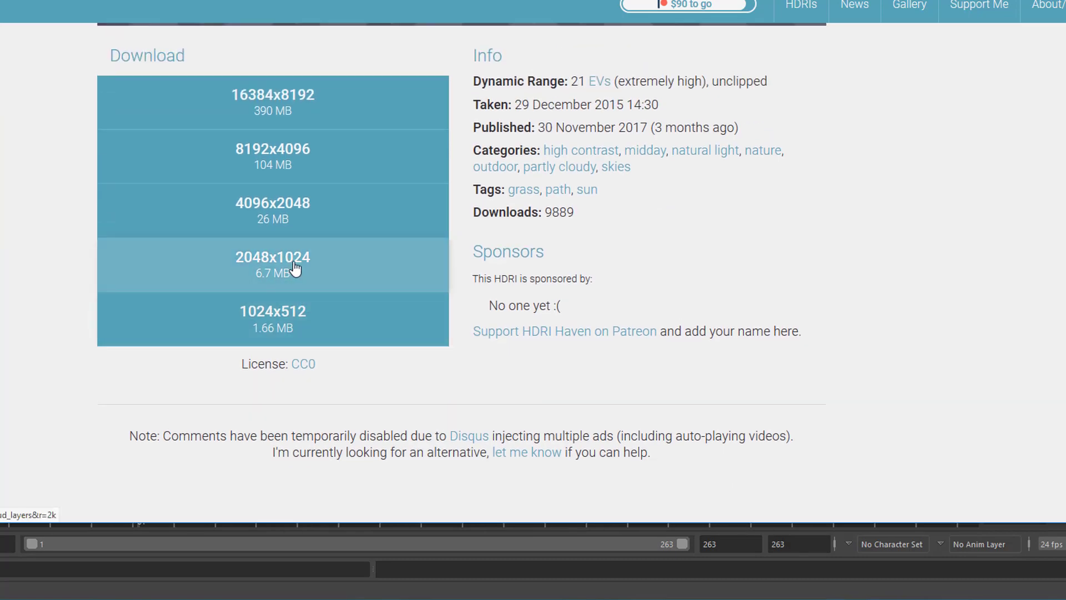
left_click(294, 269)
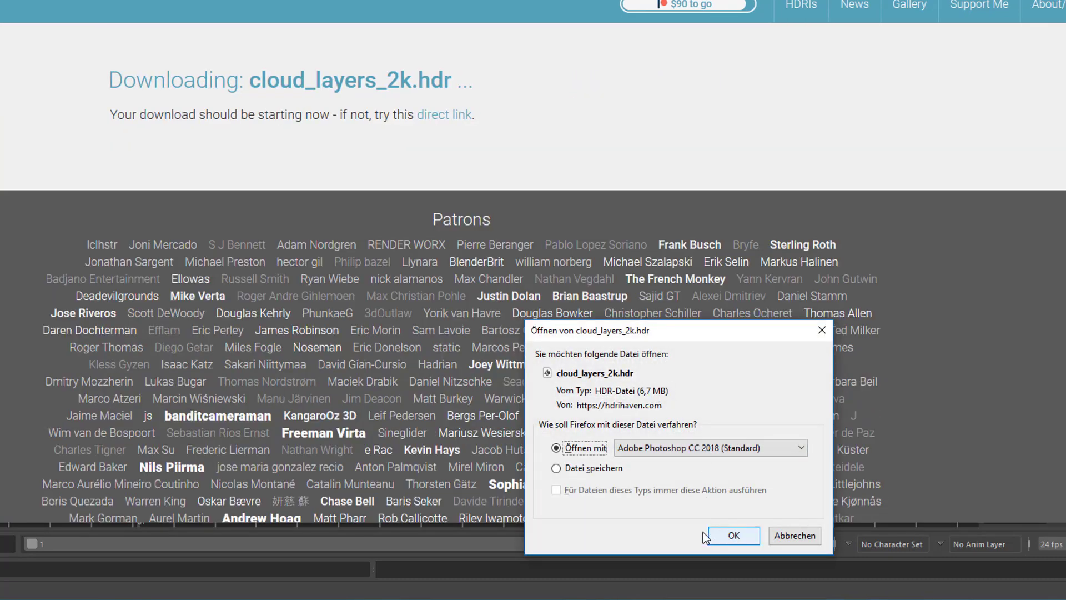
Open cloud_layers_2k.hdr in Photoshop, keeping its embedded colour profile
left_click(743, 534)
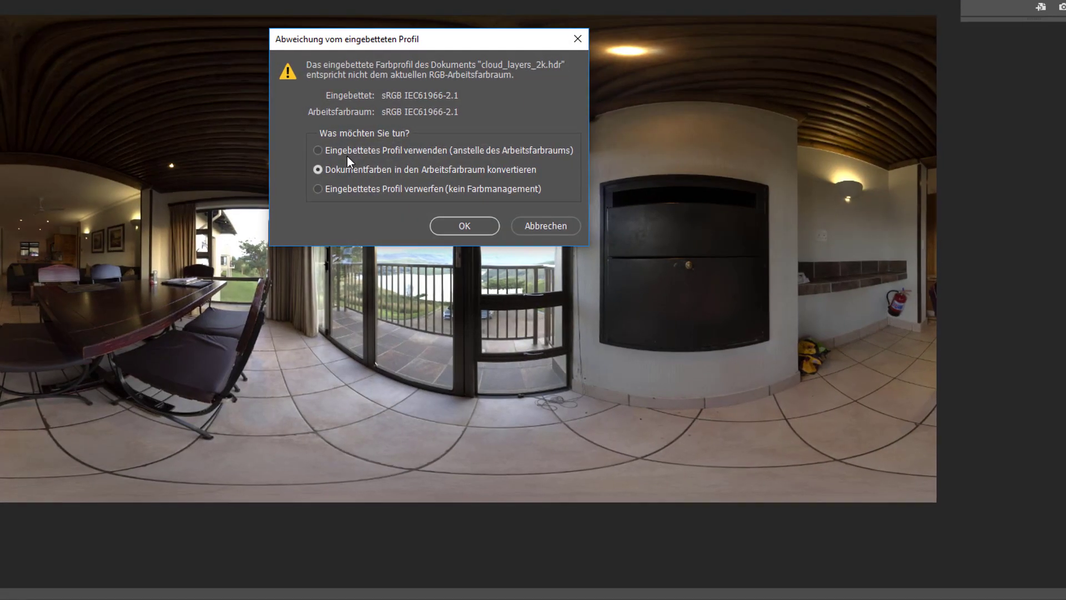
left_click(318, 150)
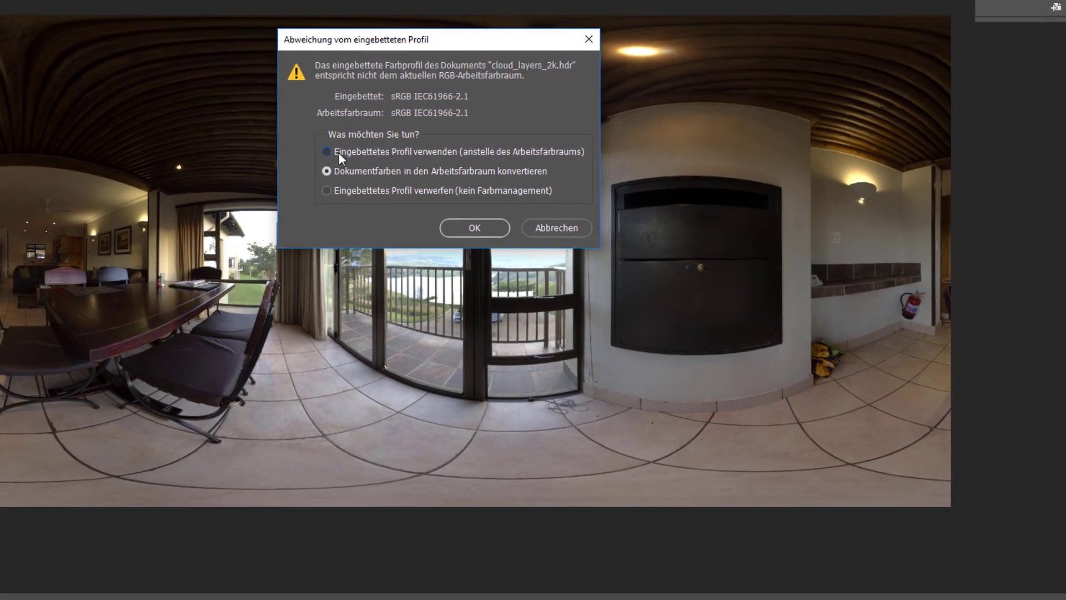
left_click(467, 226)
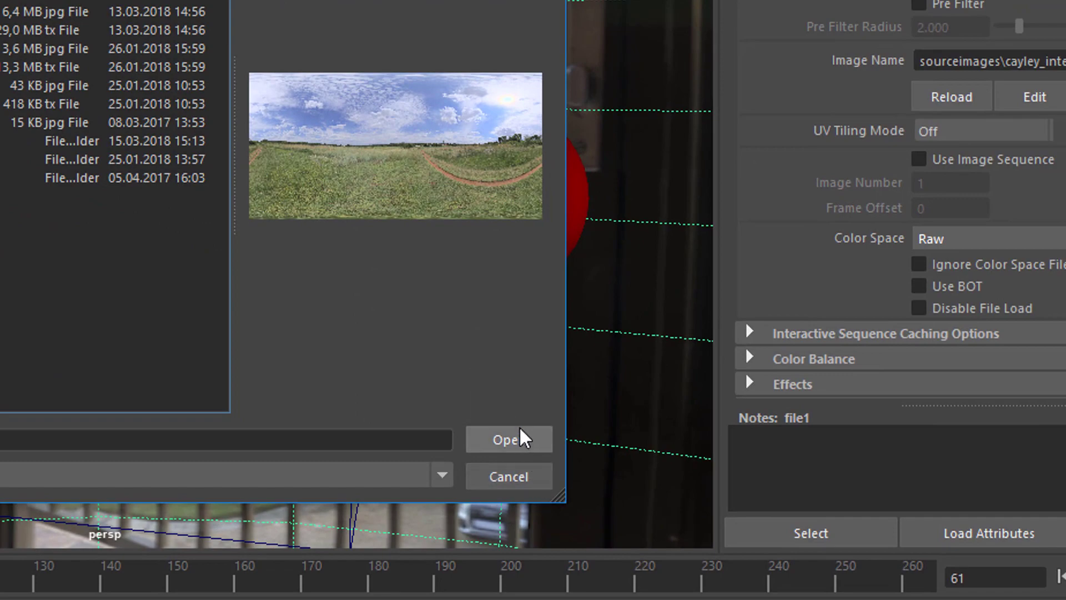
Load cloud_layers_2k.hdr as the dome image and render the current frame in Arnold
left_click(522, 438)
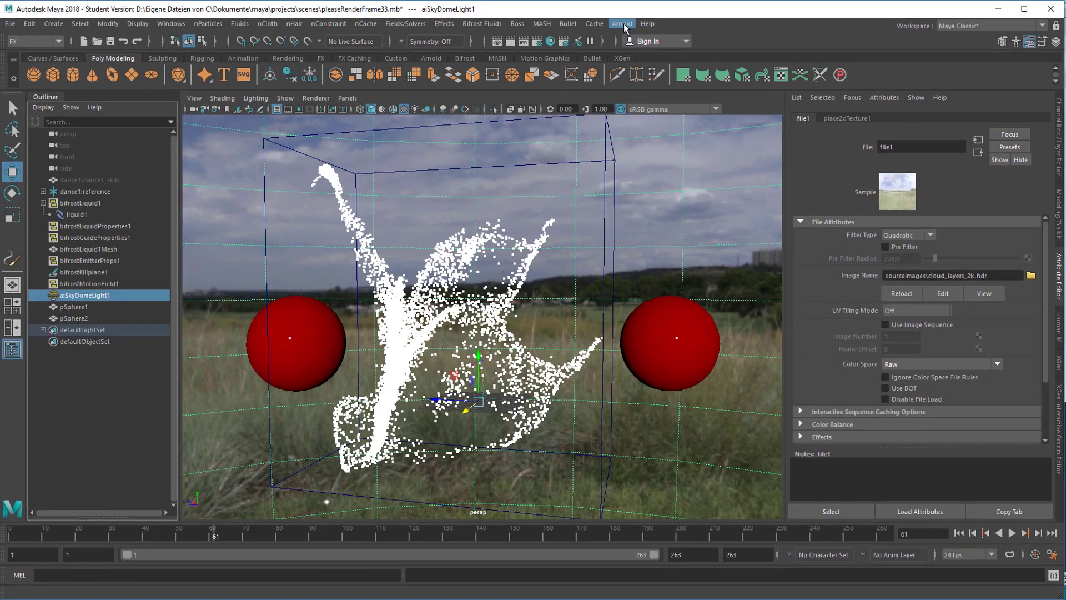
left_click(623, 23)
left_click(633, 44)
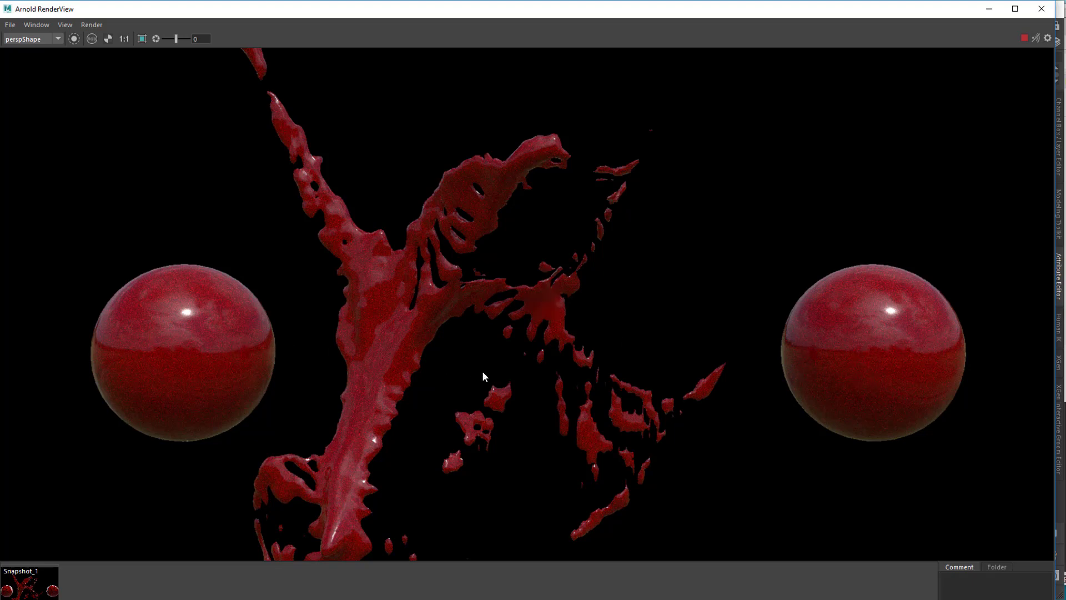
Shrink the RenderView, then select aiSkyDomeLight1 and rotate it so cloudy sky sits behind the spheres
left_click(1015, 8)
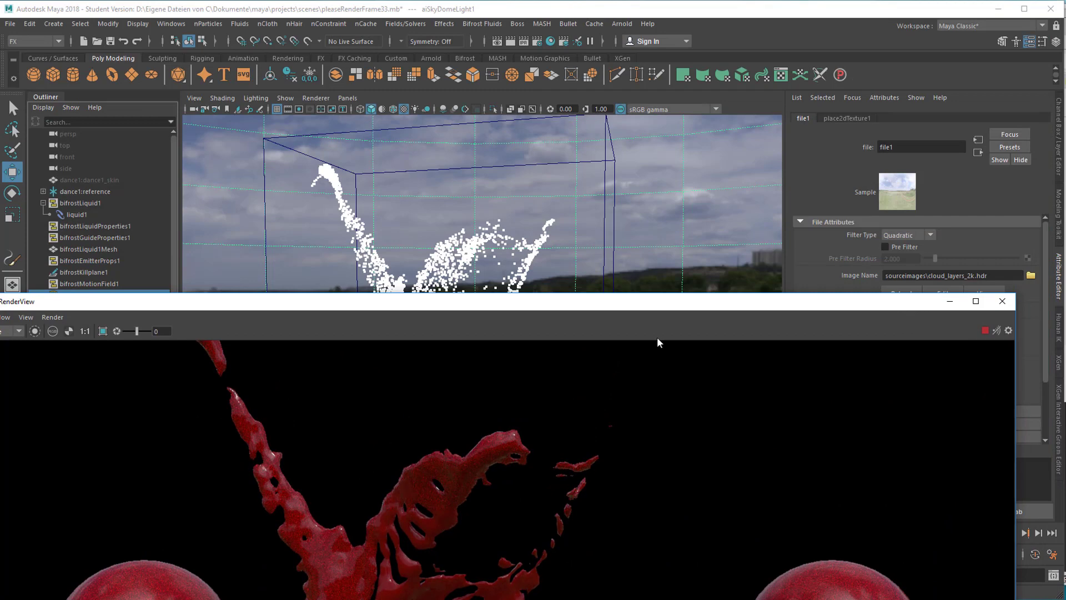
left_click_drag(669, 297, 645, 408)
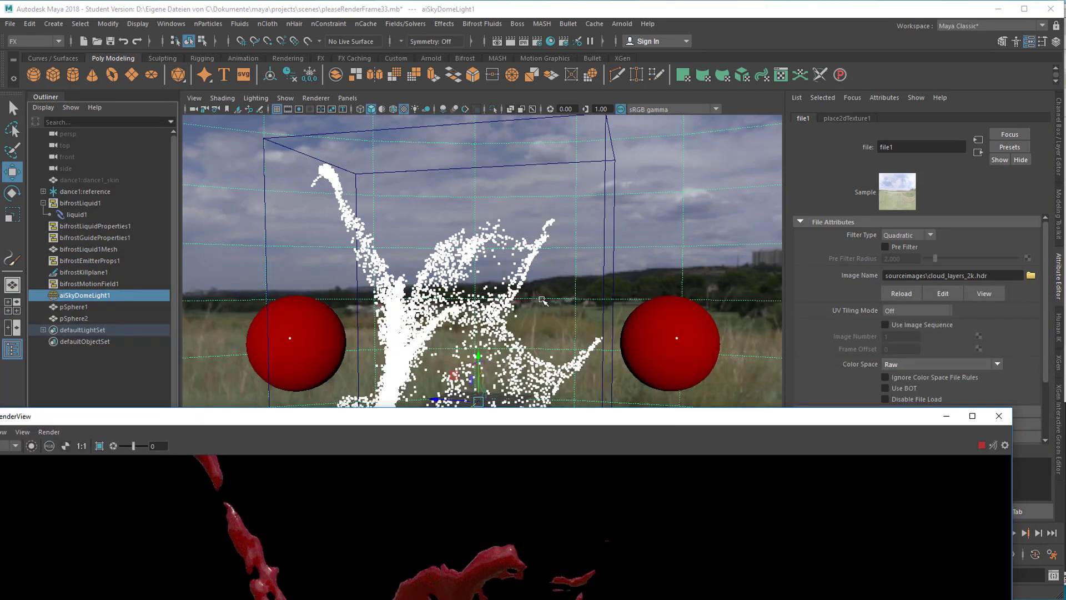
left_click(455, 396)
key("e")
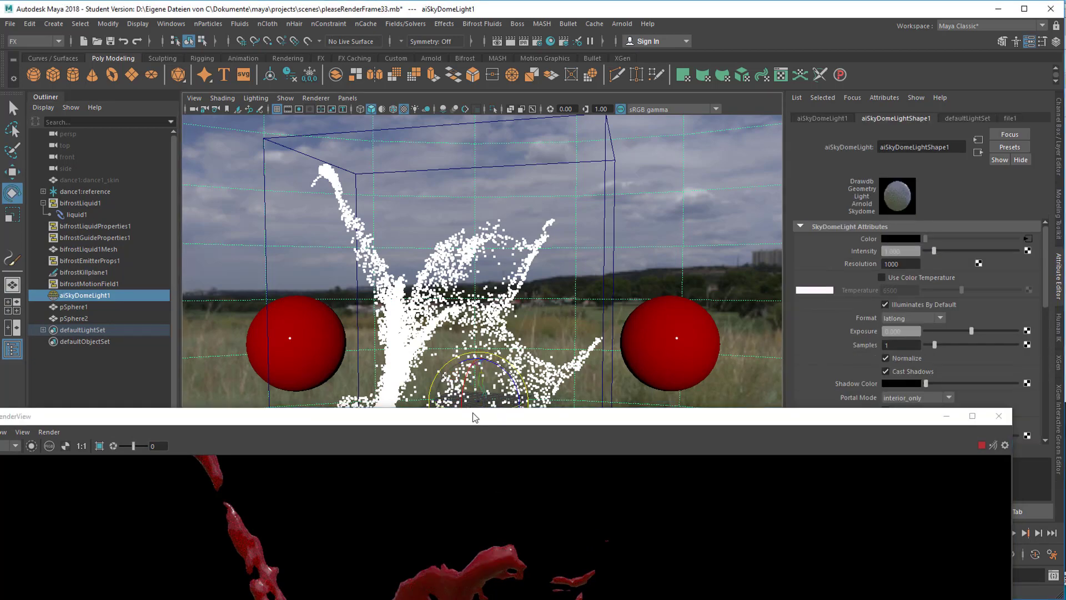
left_click_drag(471, 418, 485, 356)
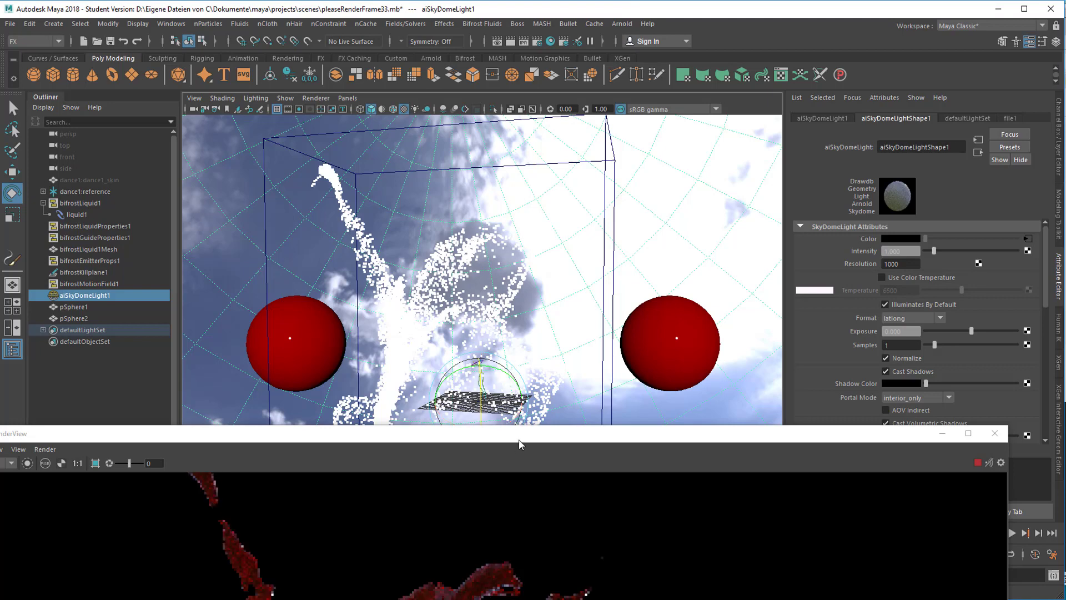
left_click_drag(520, 439, 558, 29)
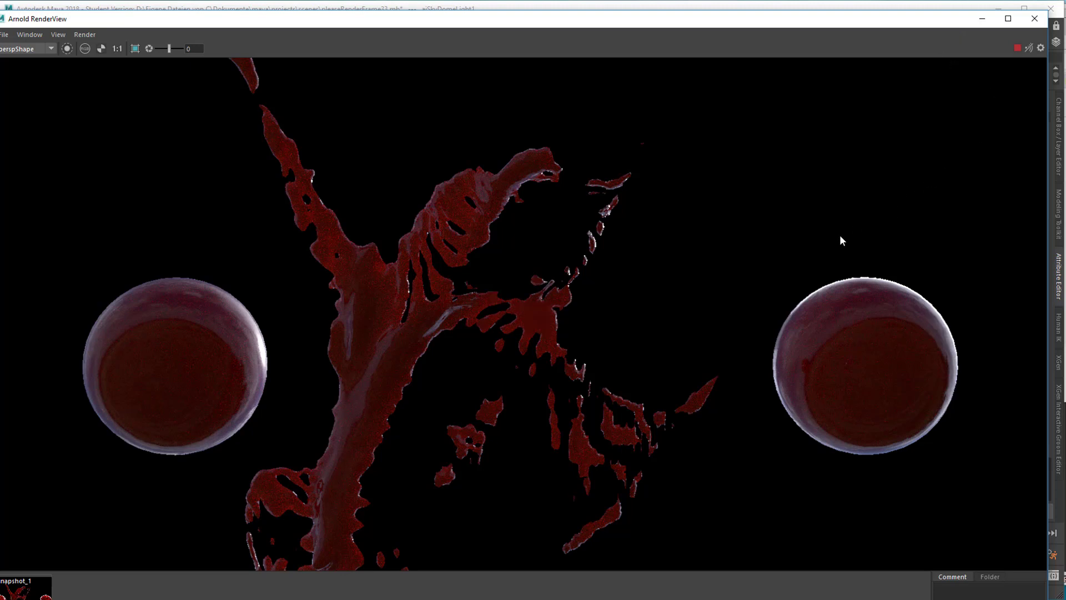
Close the Arnold RenderView and rotate aiSkyDomeLight1 so the grassy field sits behind the liquid
scroll(734, 278, "up", 2)
scroll(734, 279, "down", 4)
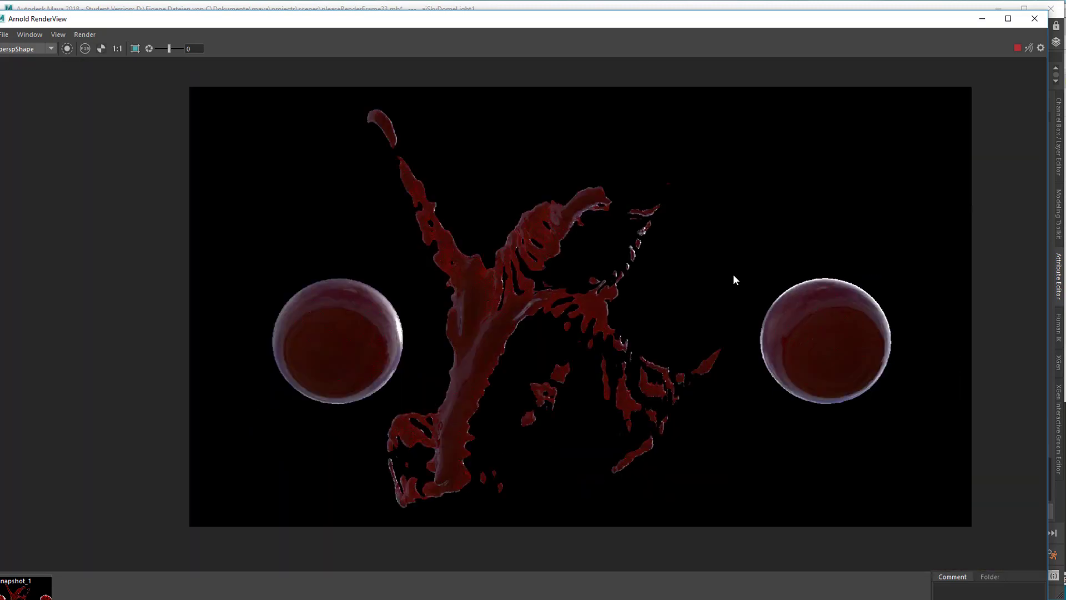
left_click(1034, 18)
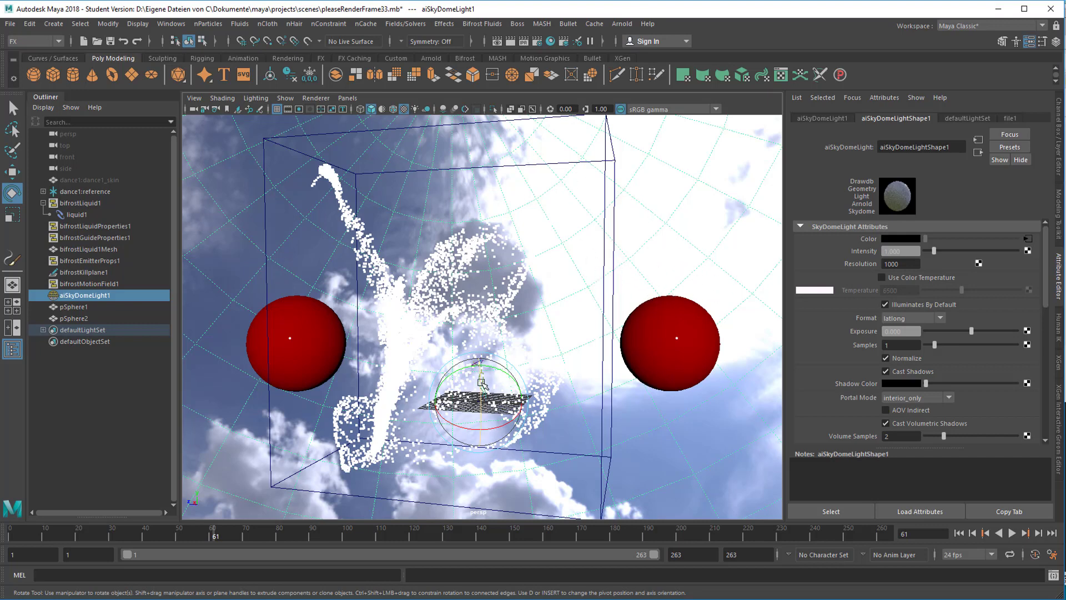
left_click_drag(482, 383, 477, 429)
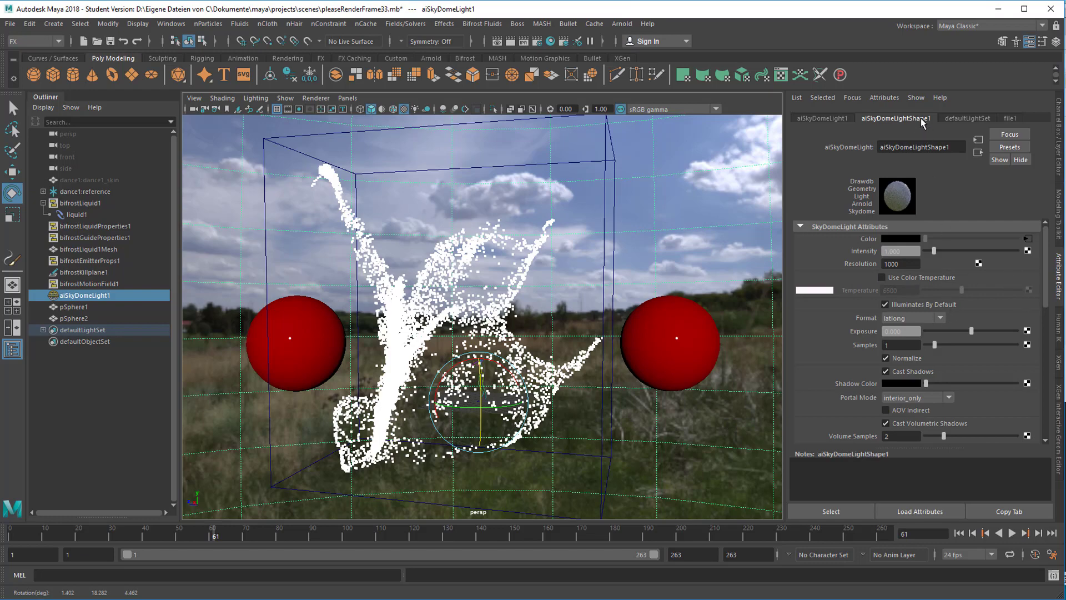
Set the aiSkyDomeLightShape Camera visibility slider from 0 to 1.000
scroll(1055, 327, "down", 4)
scroll(1051, 333, "down", 4)
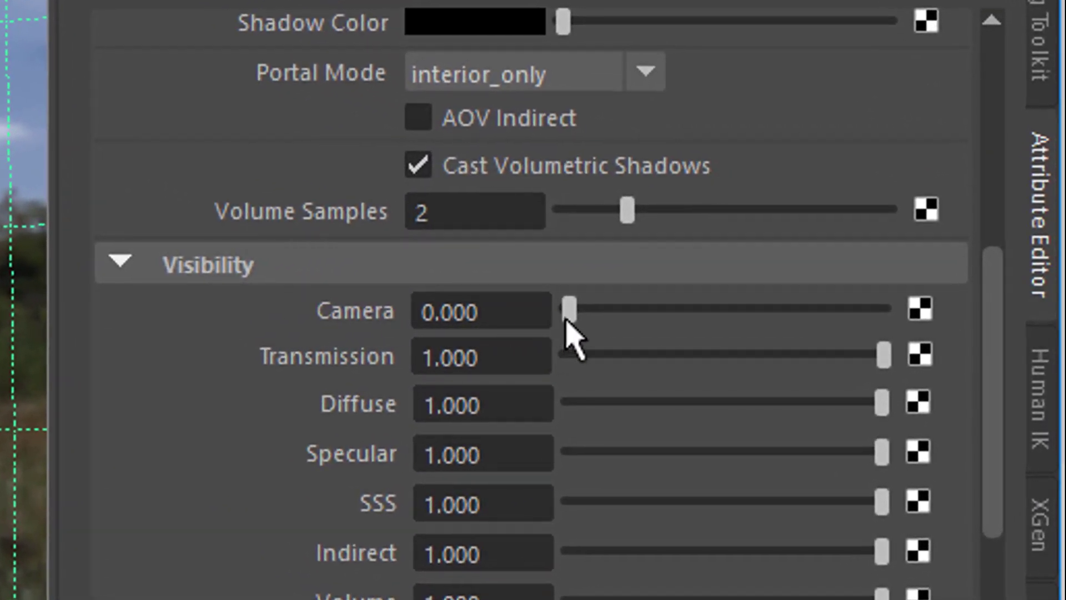
left_click_drag(568, 321, 962, 329)
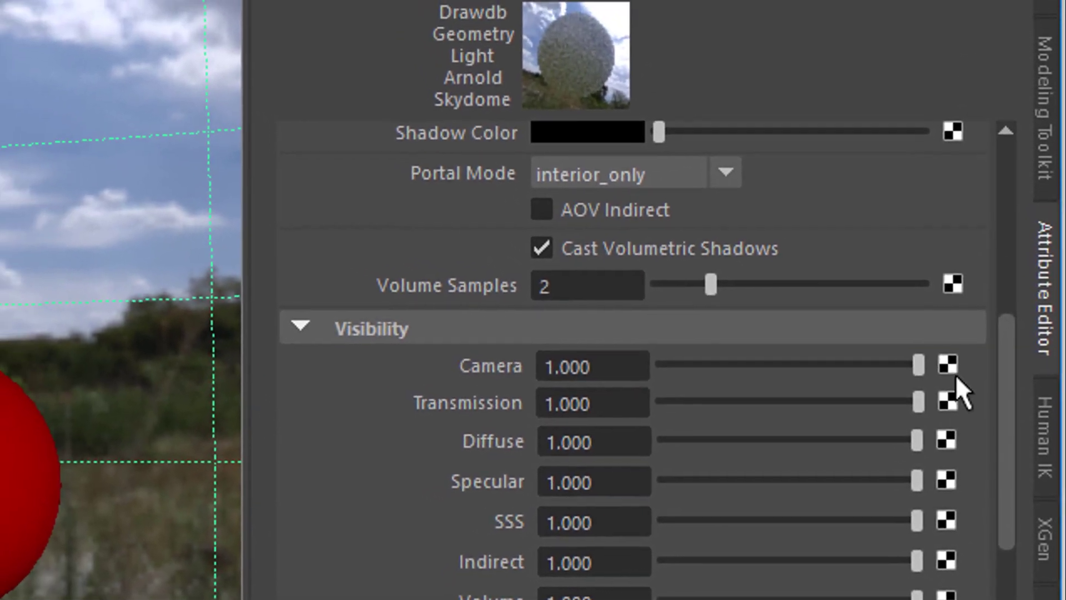
left_click_drag(915, 368, 532, 442)
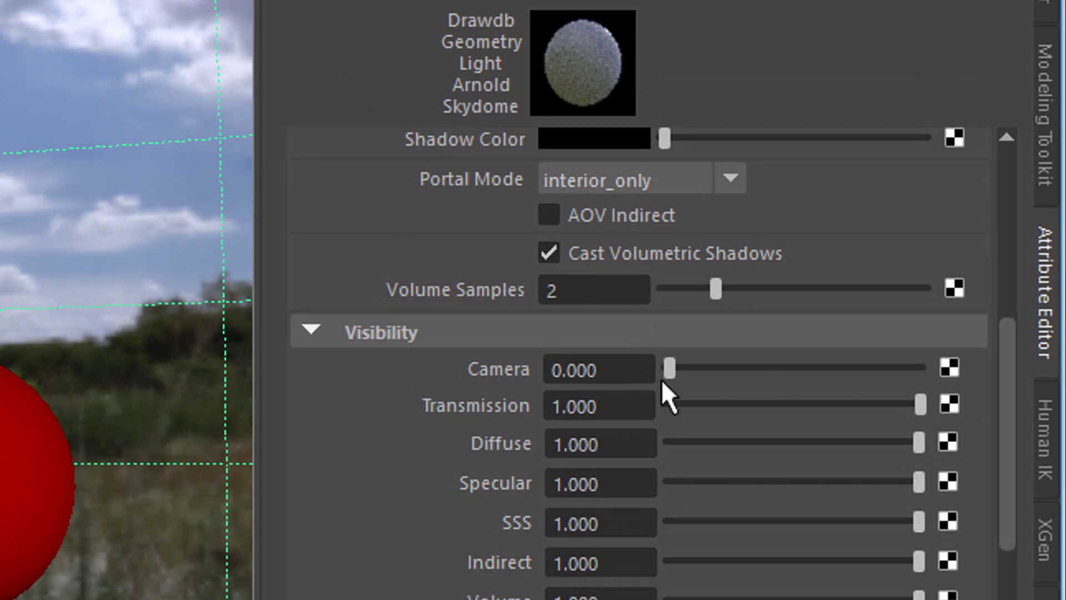
left_click_drag(669, 368, 901, 369)
left_click_drag(1028, 385, 1030, 385)
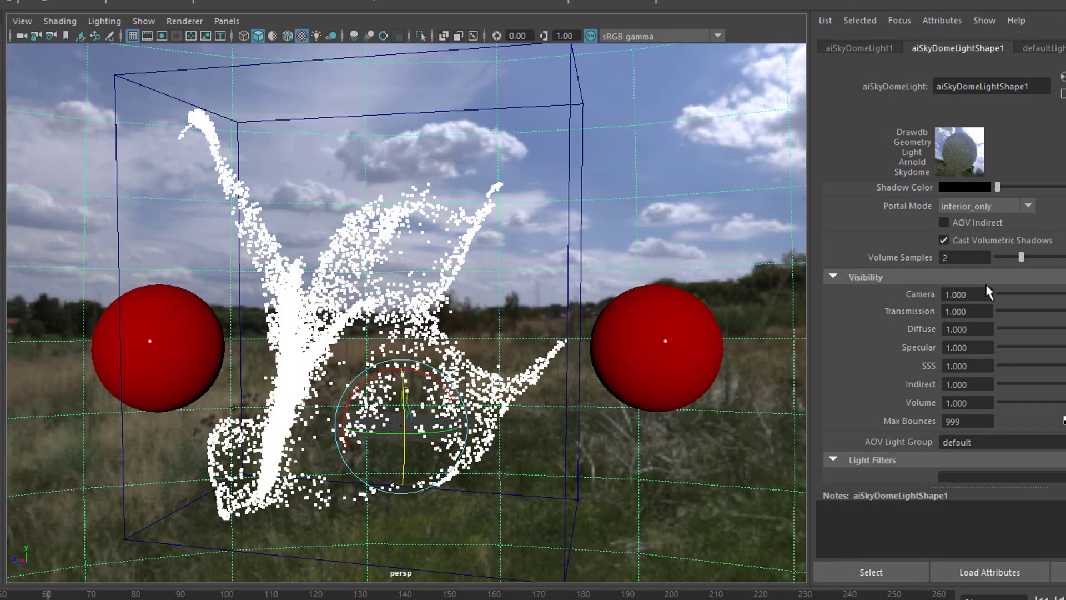
Break the connection between the HDR image and the sky dome's Color attribute
scroll(944, 333, "up", 5)
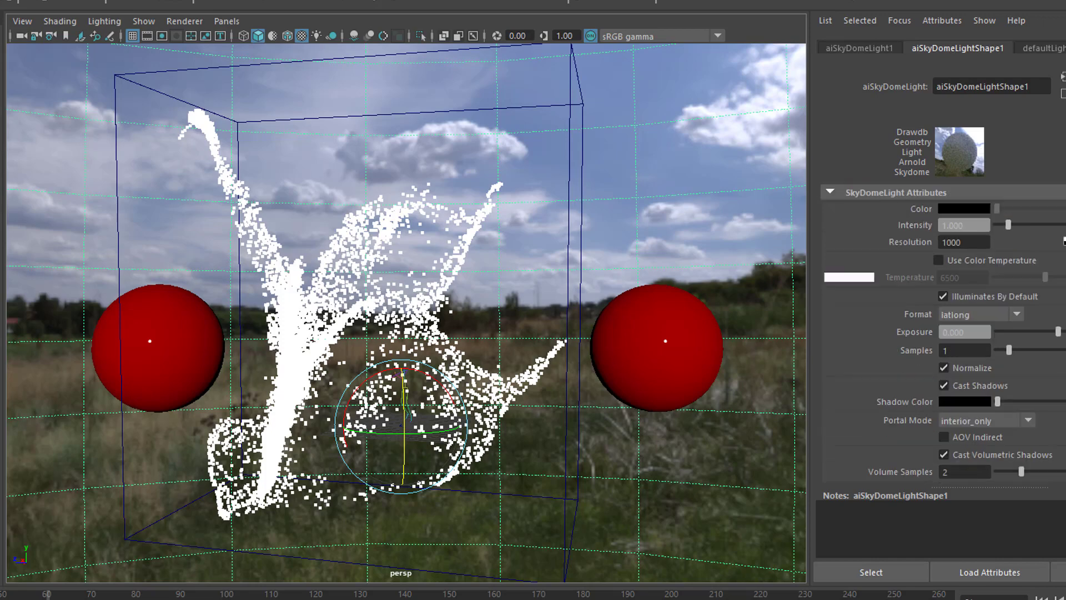
right_click(924, 209)
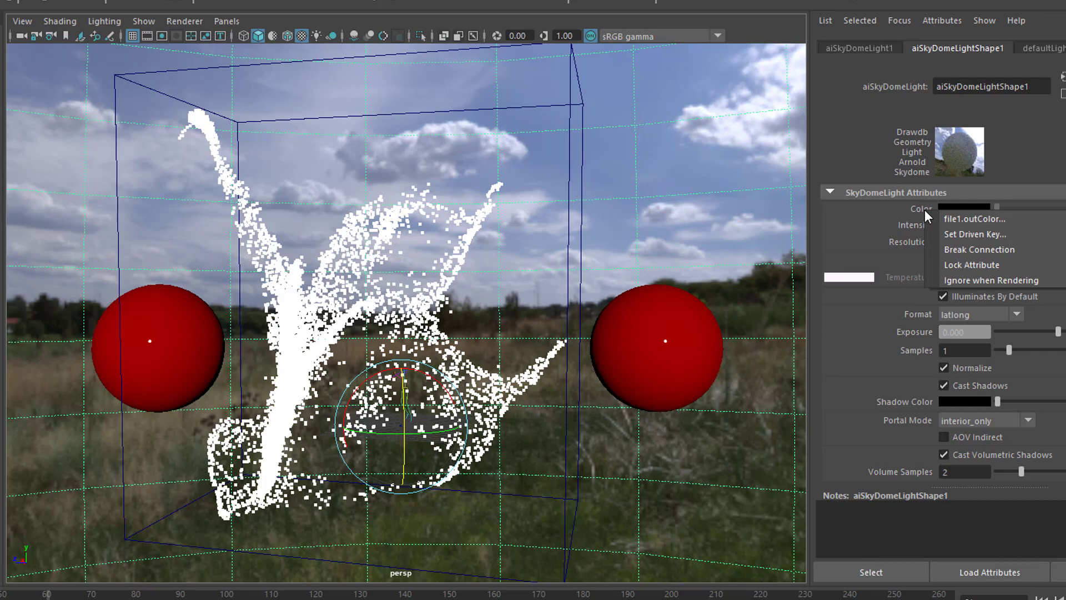
left_click(958, 247)
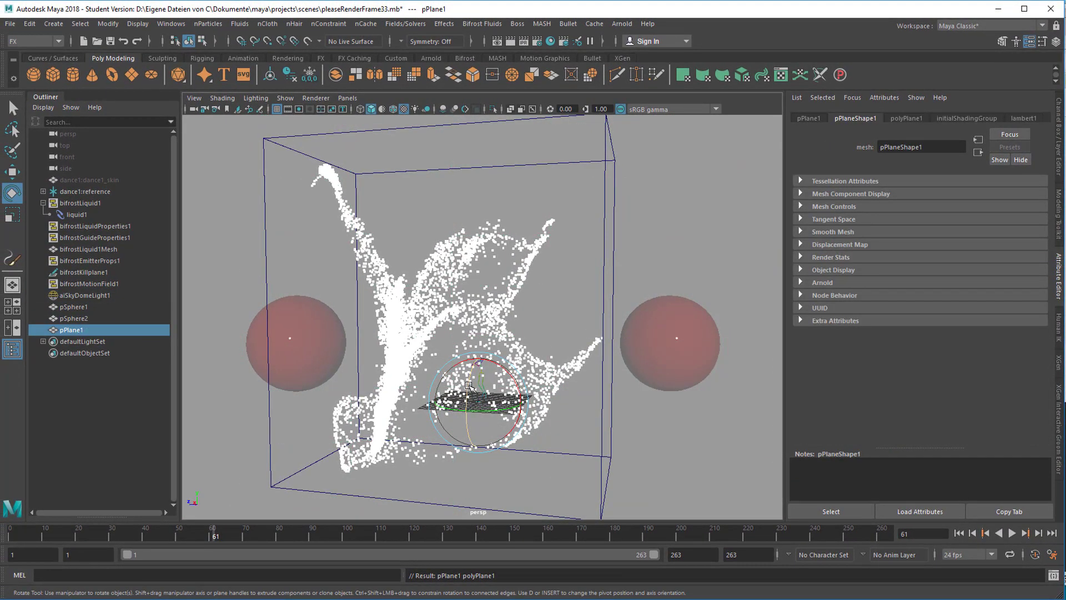
Rotate pPlane1 -60° on Z, scale it down slightly and shift it sideways
left_click_drag(469, 385, 491, 417)
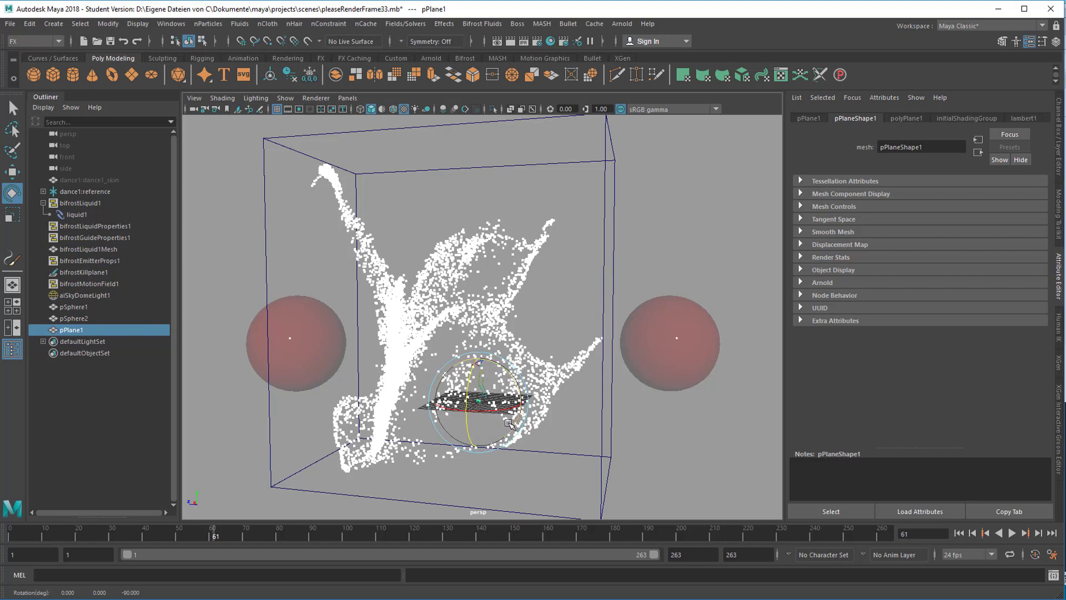
key("r")
left_click_drag(476, 401, 472, 400)
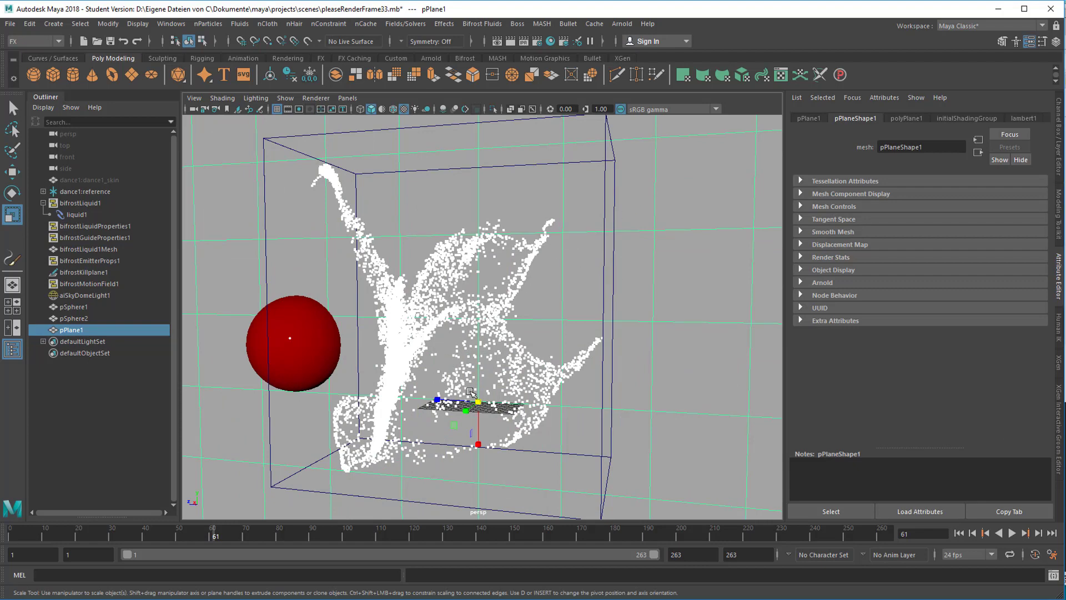
key("w")
left_click_drag(461, 422, 469, 414)
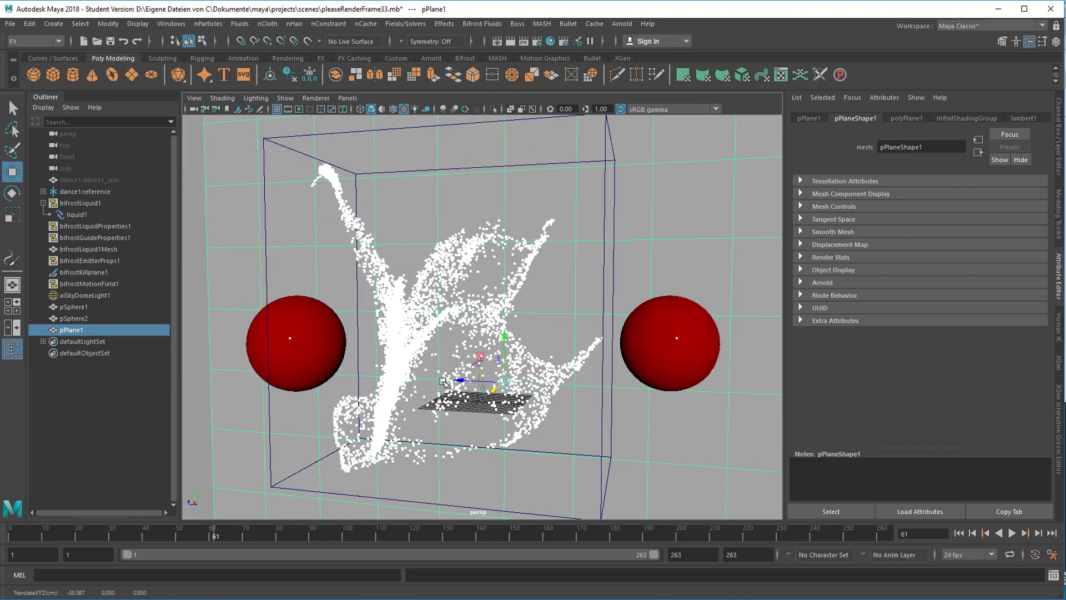
Assign a new Arnold aiStandardSurface material to pPlane1
right_click(652, 167)
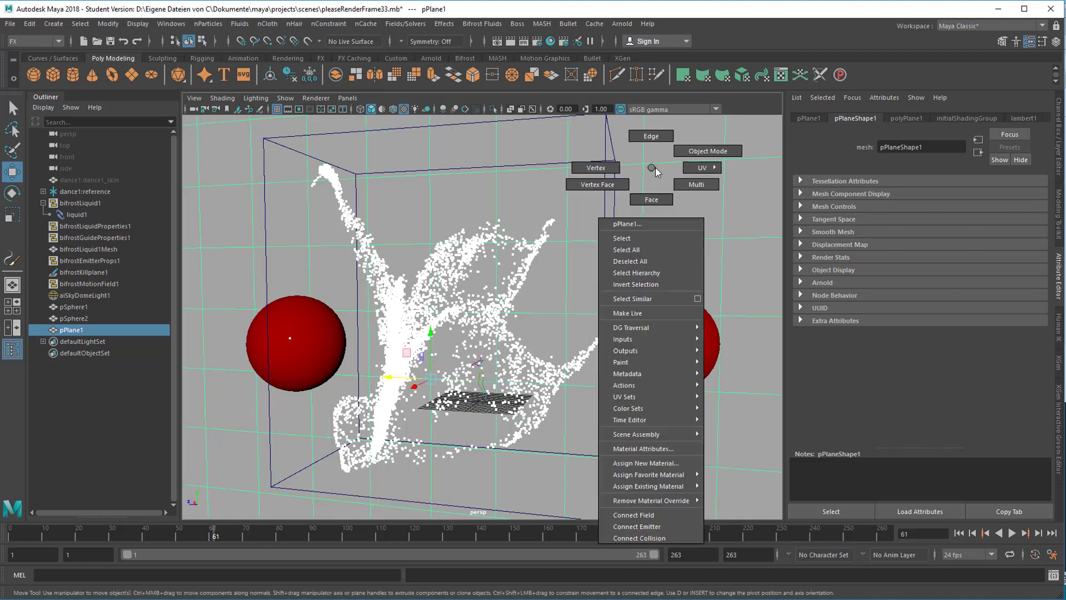
mouse_move(667, 498)
left_click(669, 463)
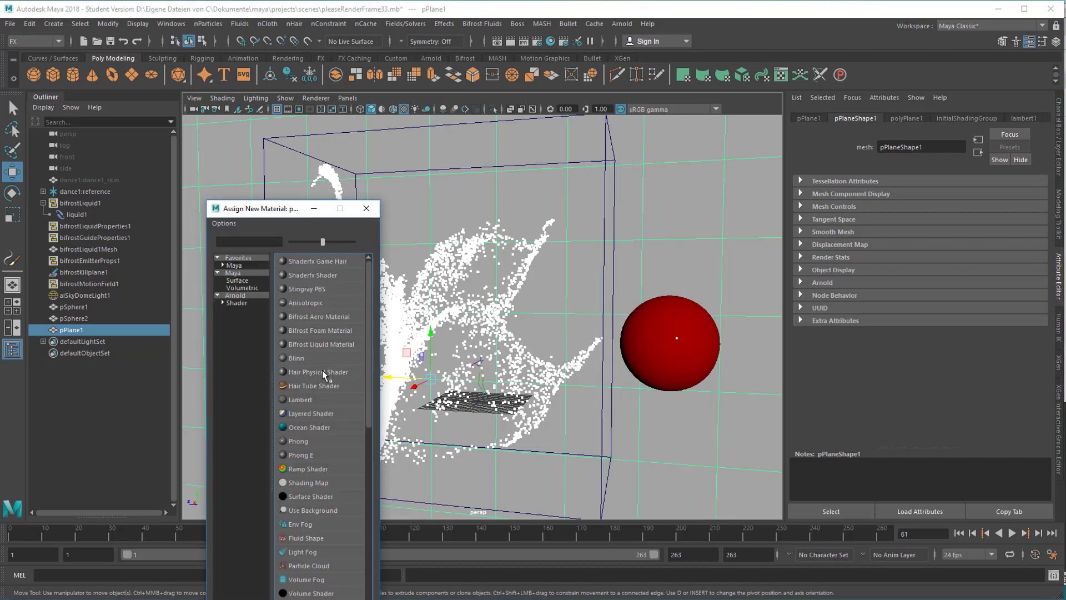
left_click(236, 296)
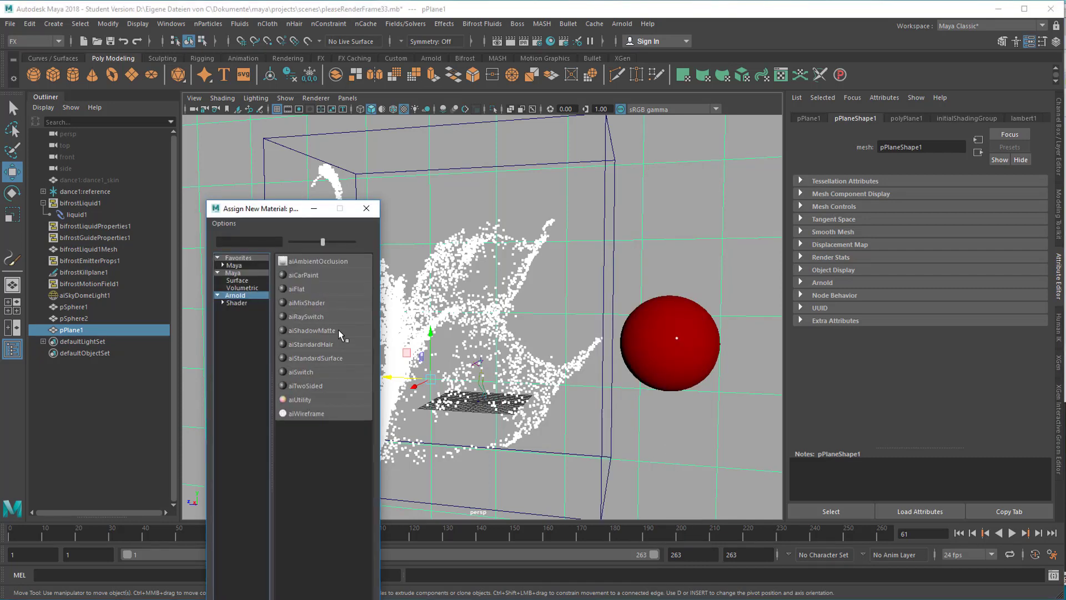
left_click(335, 359)
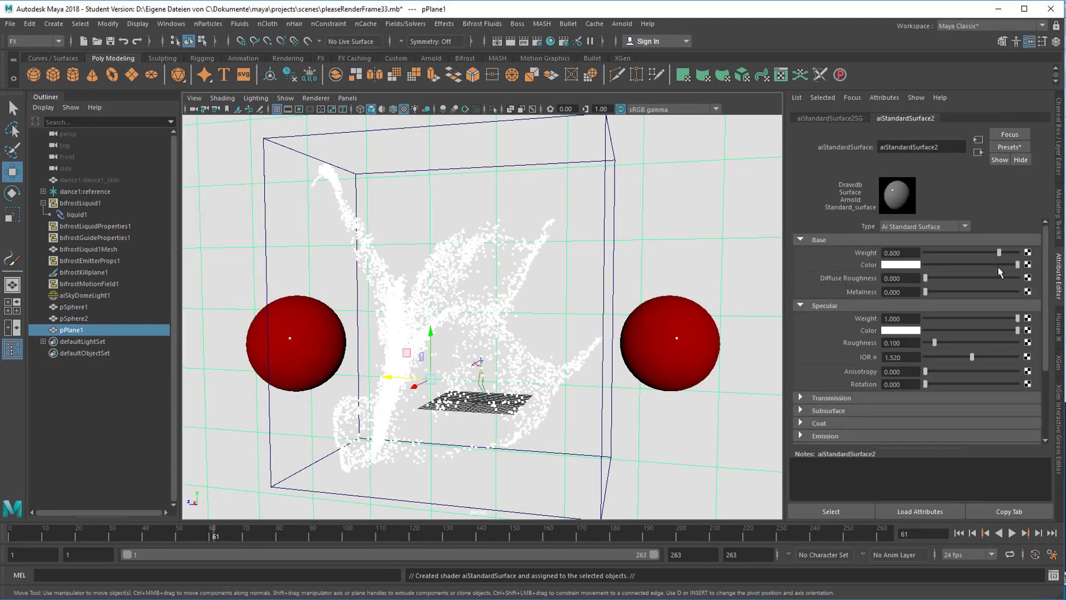
Apply the Car_Paint preset to the plane's material and select the right red sphere
left_click(1018, 148)
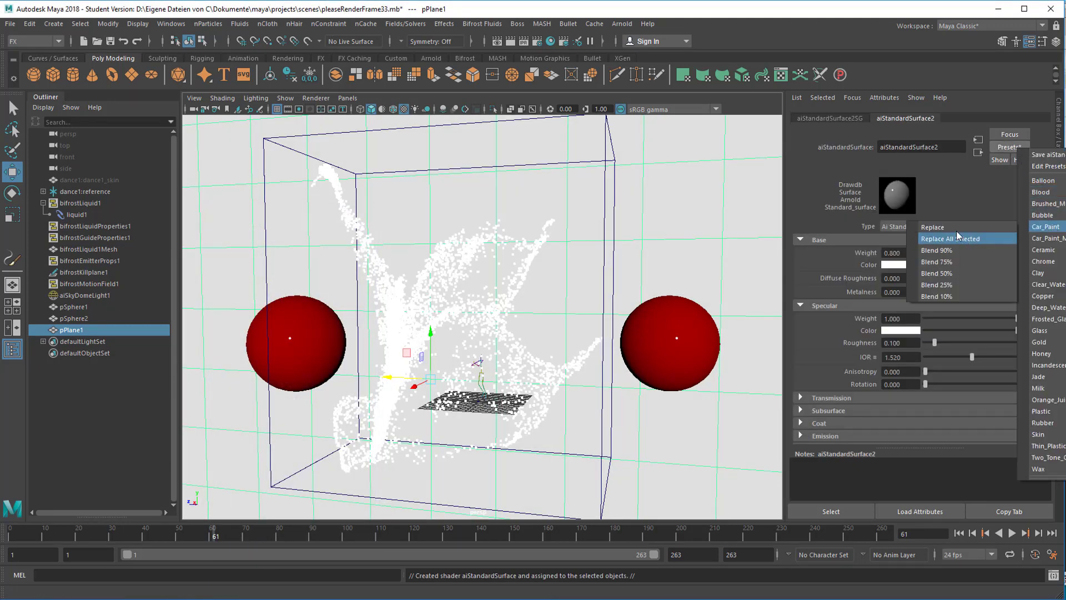
left_click(954, 232)
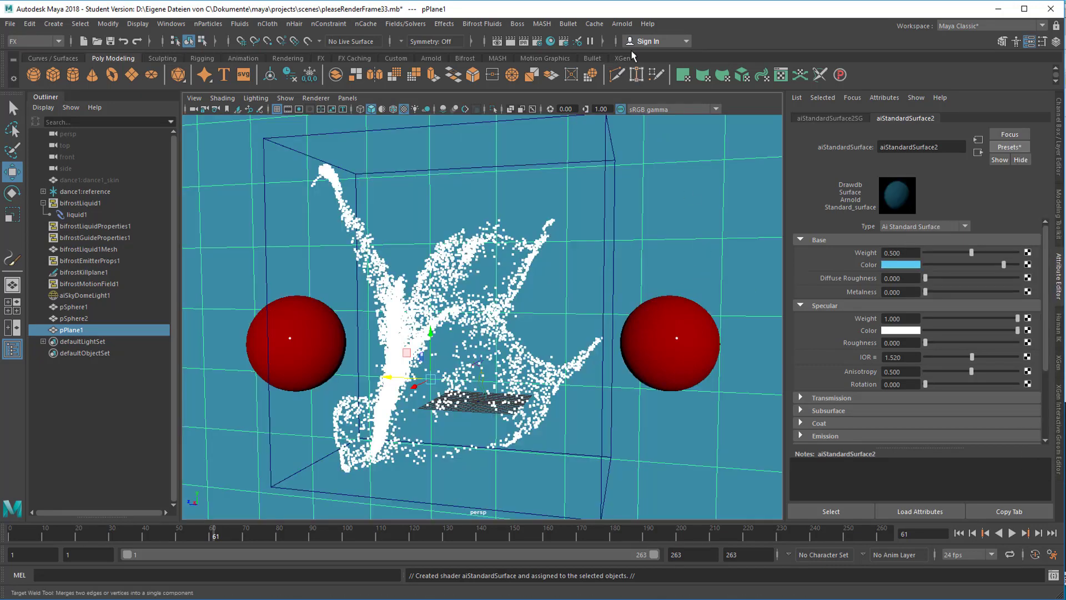
left_click(671, 351)
Delete the right and left red spheres
key("Delete")
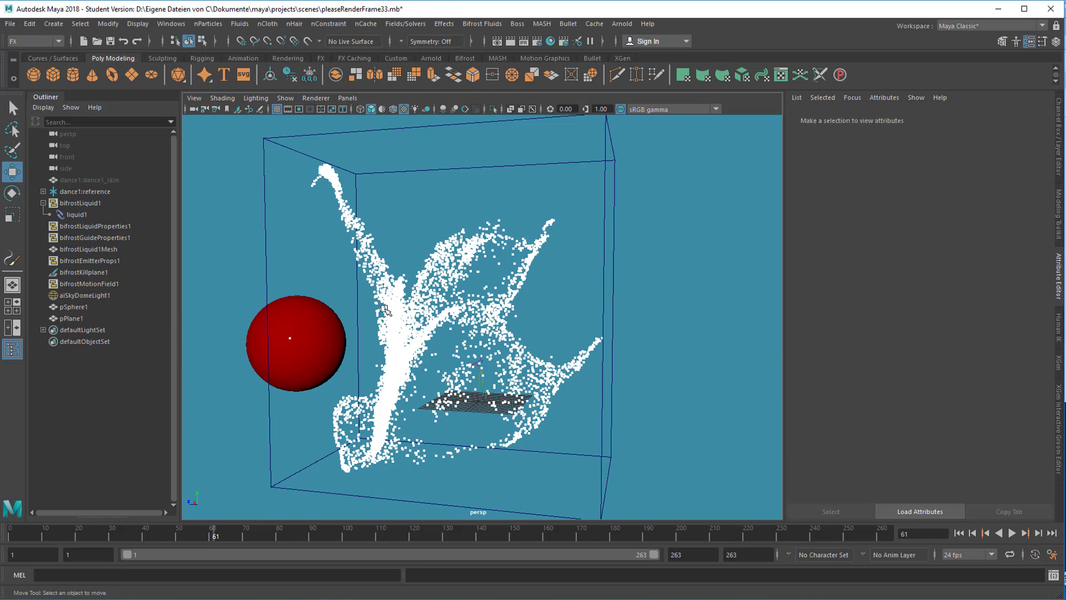
left_click(307, 350)
key("Delete")
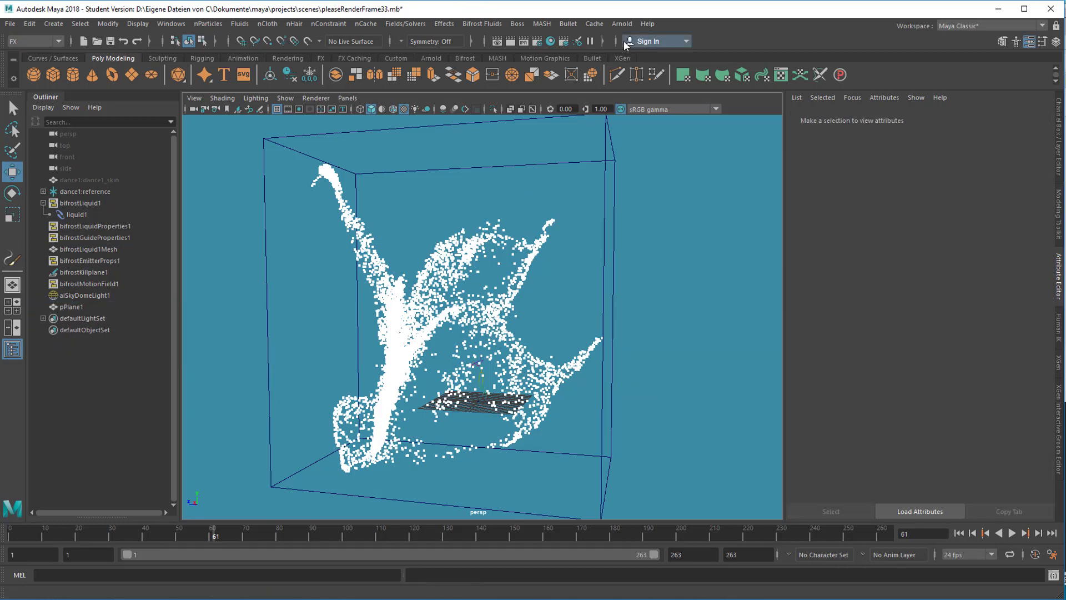
Render the current frame in Arnold and close the RenderView
left_click(622, 25)
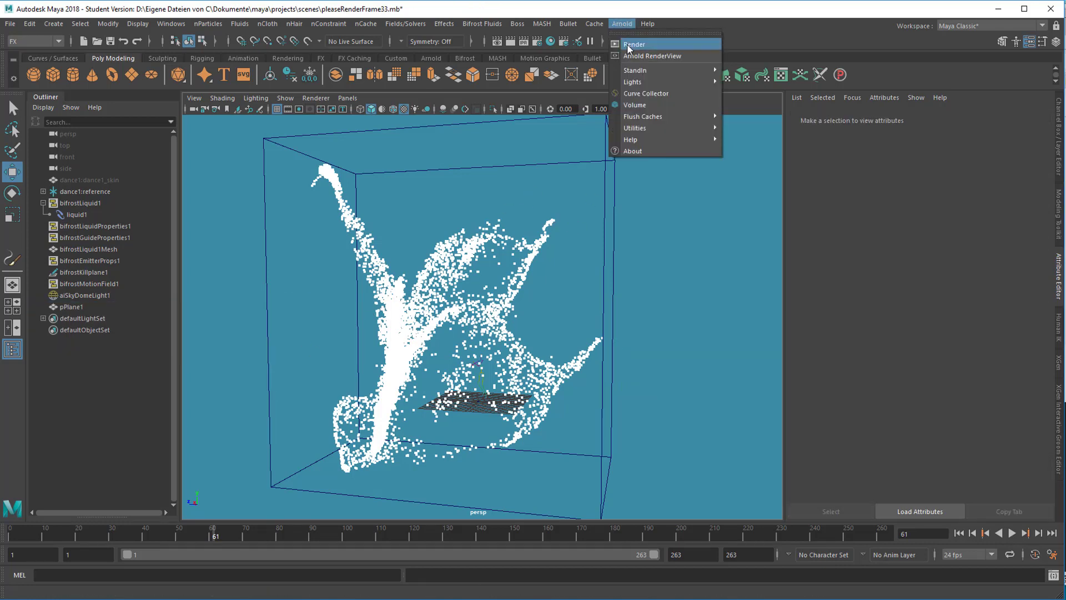
left_click(636, 42)
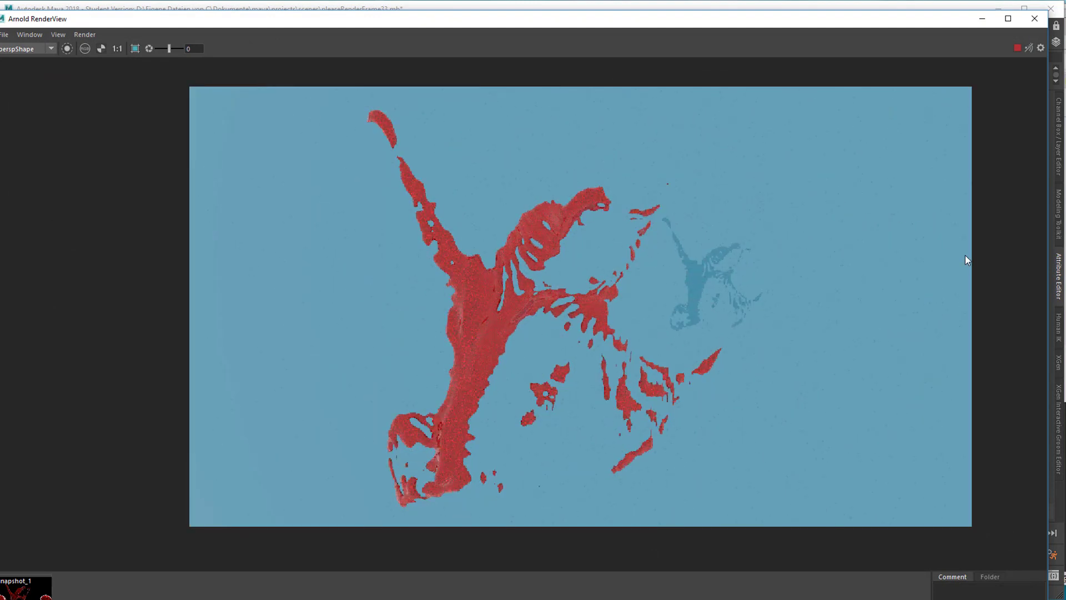
left_click(1034, 19)
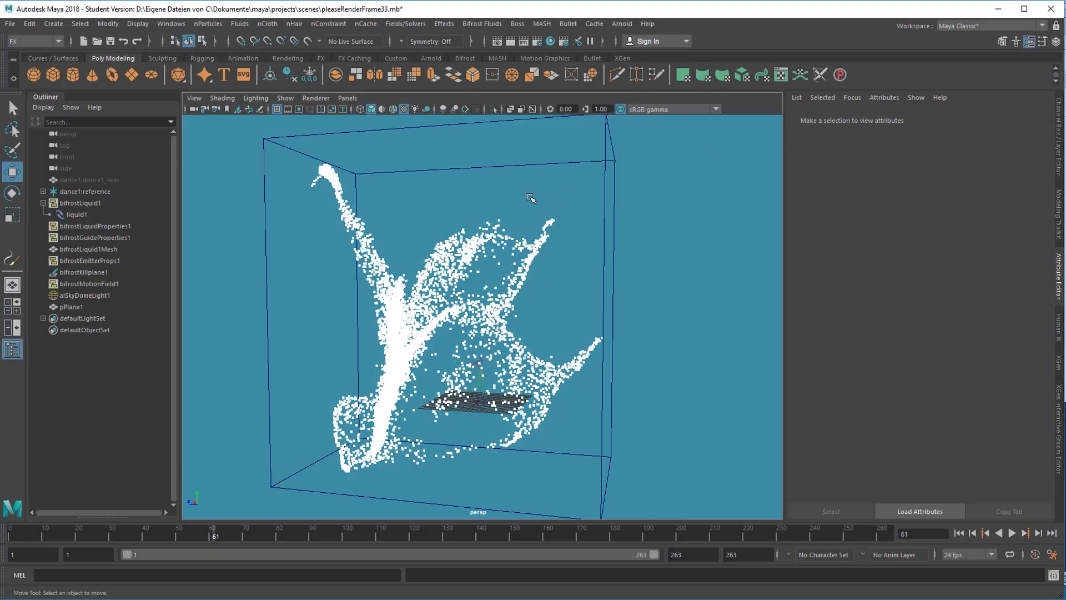
Connect a file texture loading cayley_interior_1k.hdr to aiSkyDomeLight1's Color
left_click(83, 294)
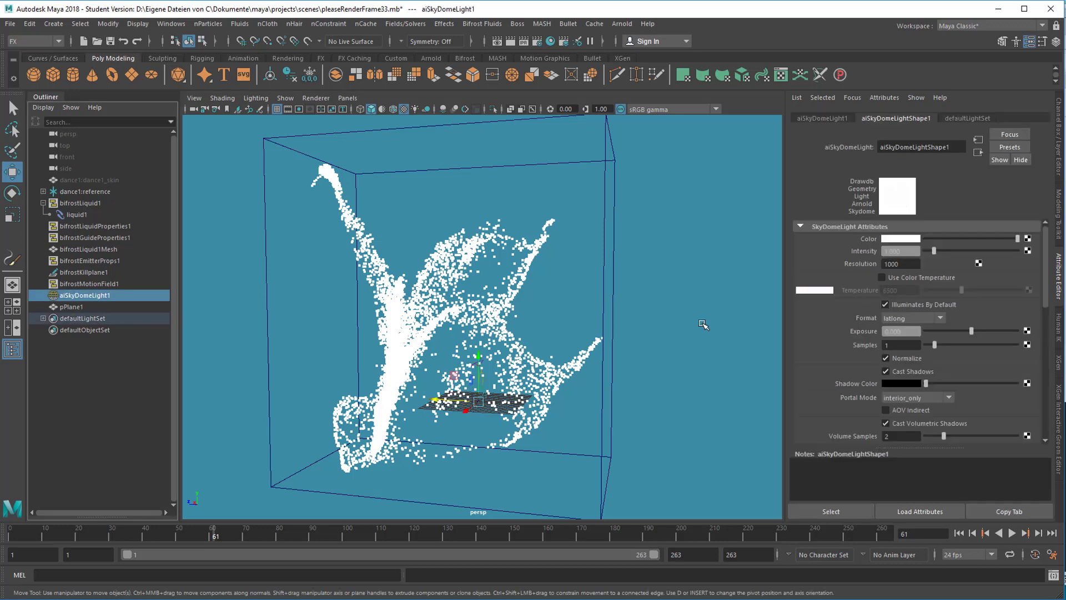
left_click(1028, 239)
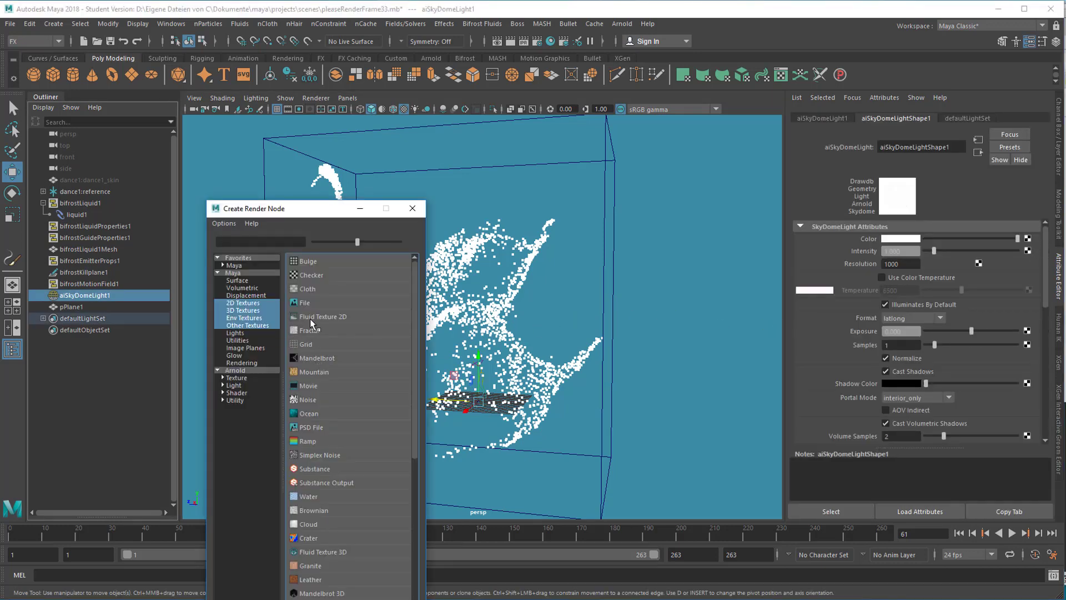
left_click(305, 302)
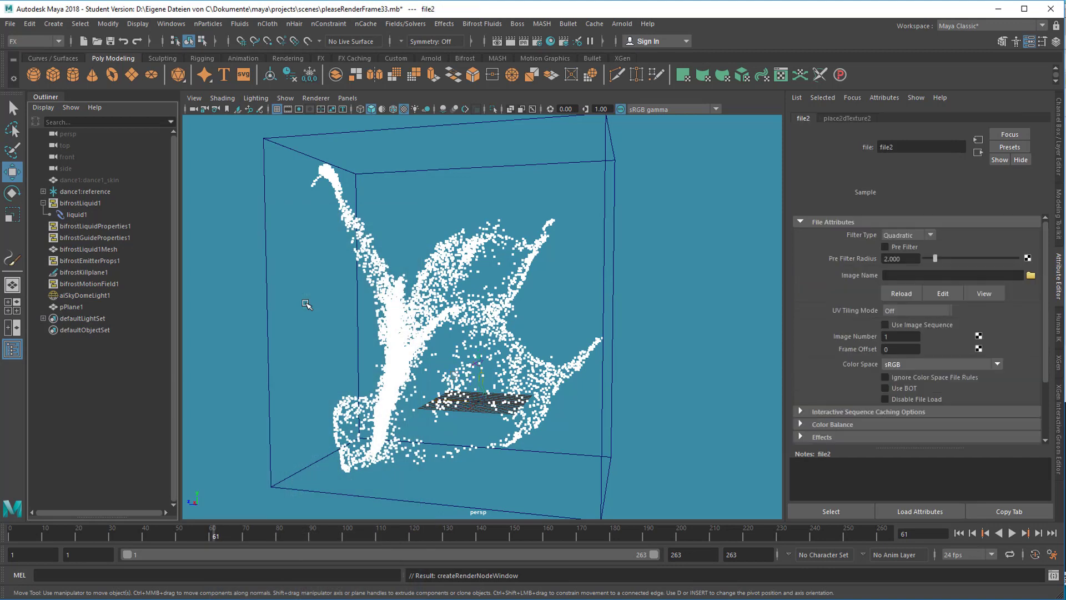
left_click(1031, 276)
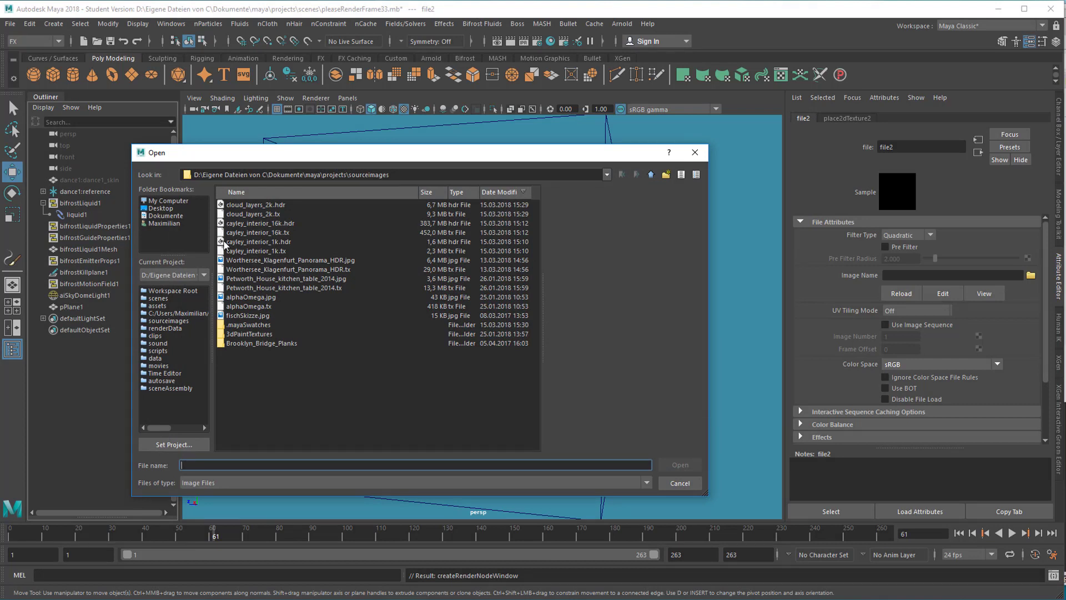
left_click(259, 242)
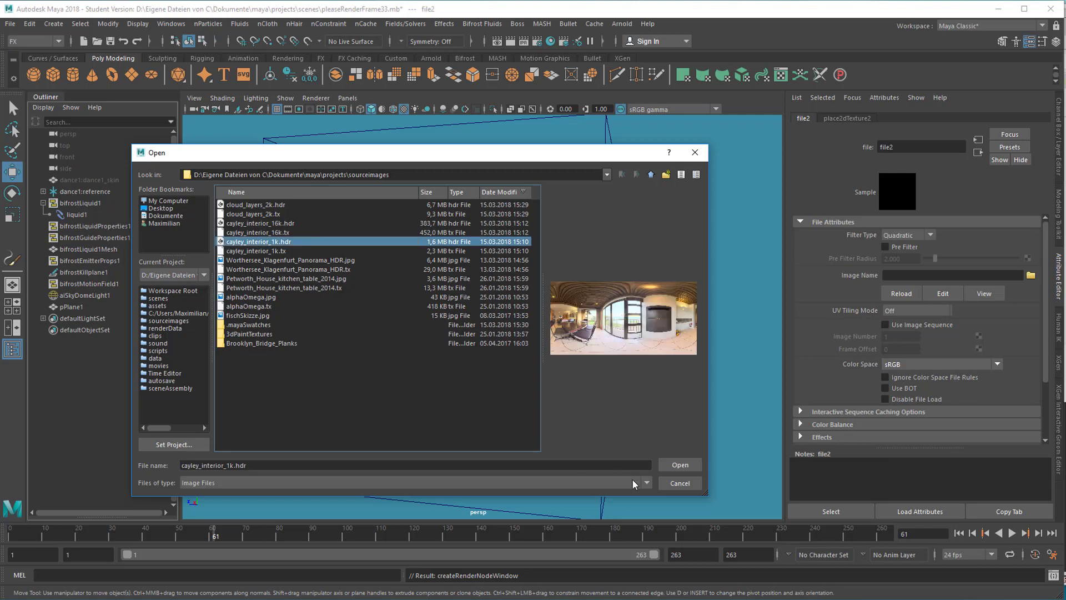
left_click(681, 465)
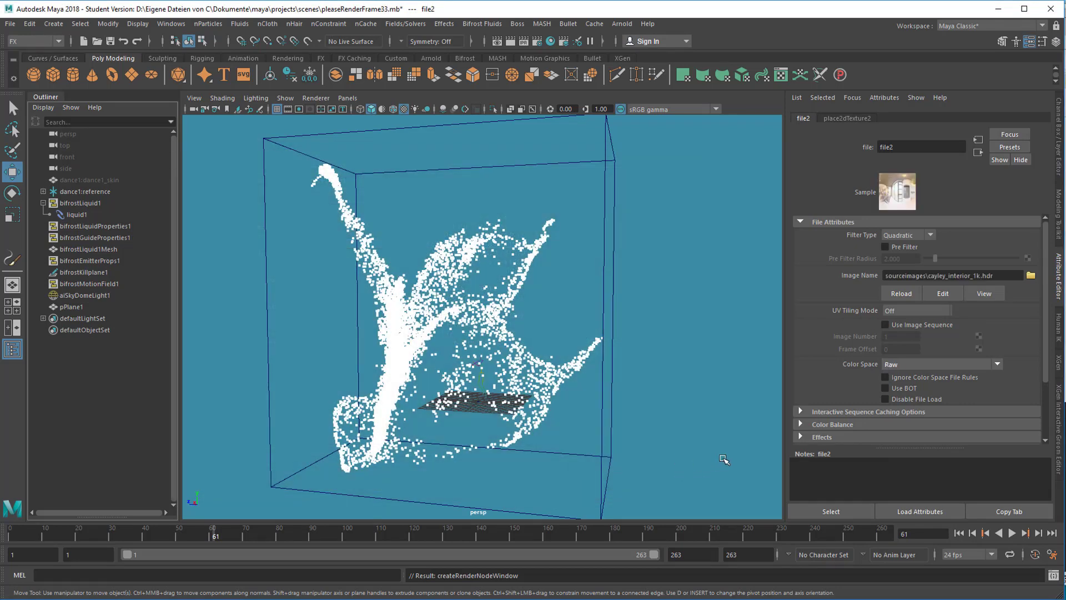
Render the current frame in Arnold with the cayley_interior sky dome
left_click(622, 23)
left_click(621, 44)
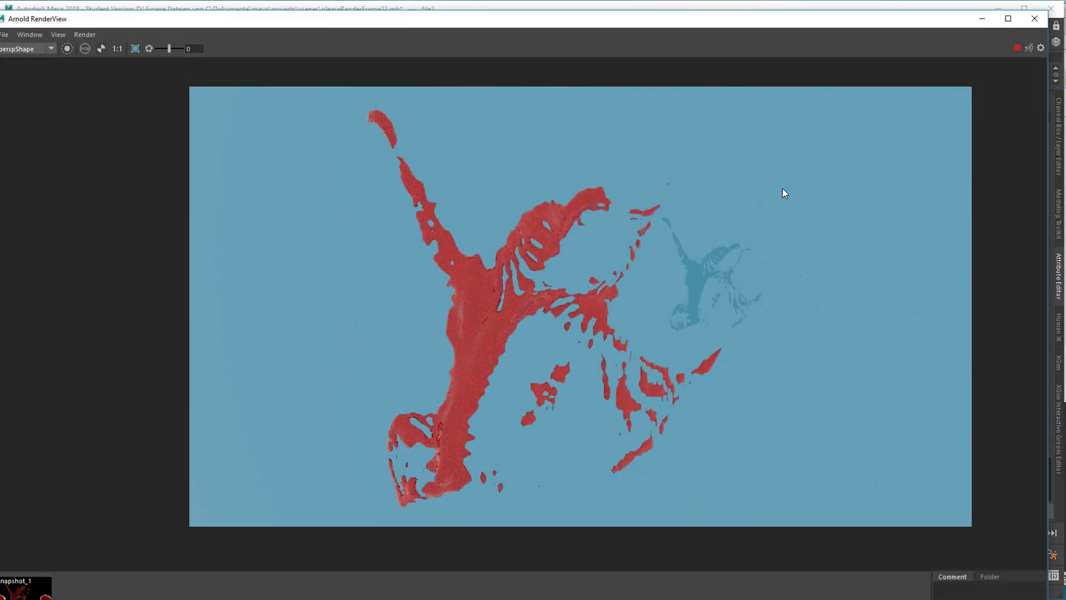